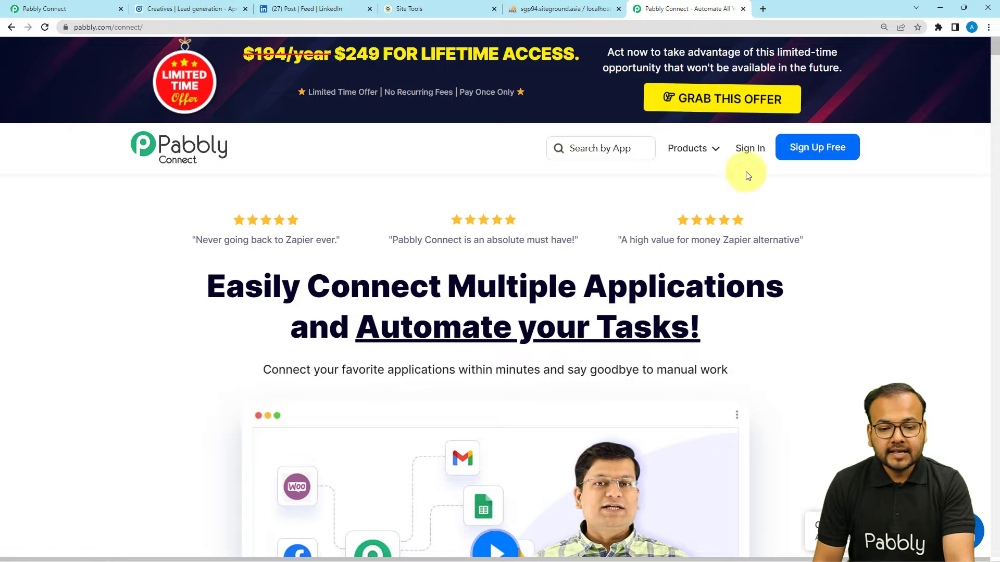
# Step: From the dashboard, create a workflow named 'LinkedIn Lead Generation Forms to MySQL'
pyautogui.moveTo(676, 151)
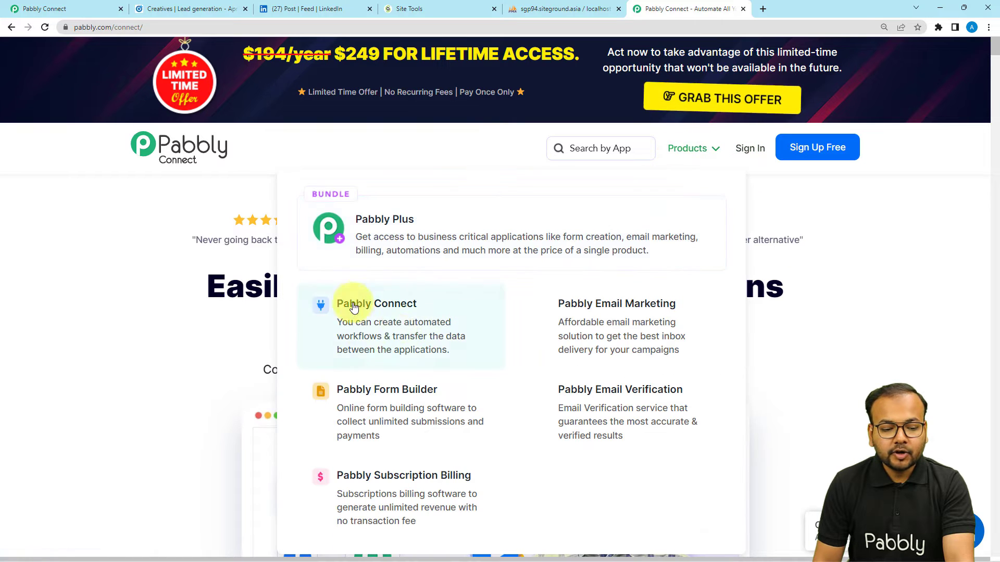
pyautogui.click(81, 6)
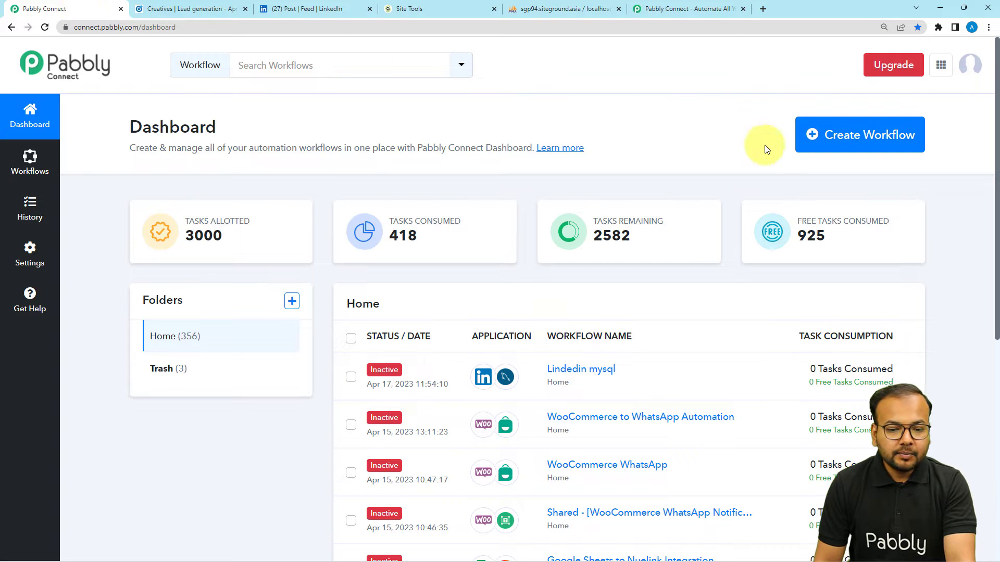
pyautogui.click(843, 141)
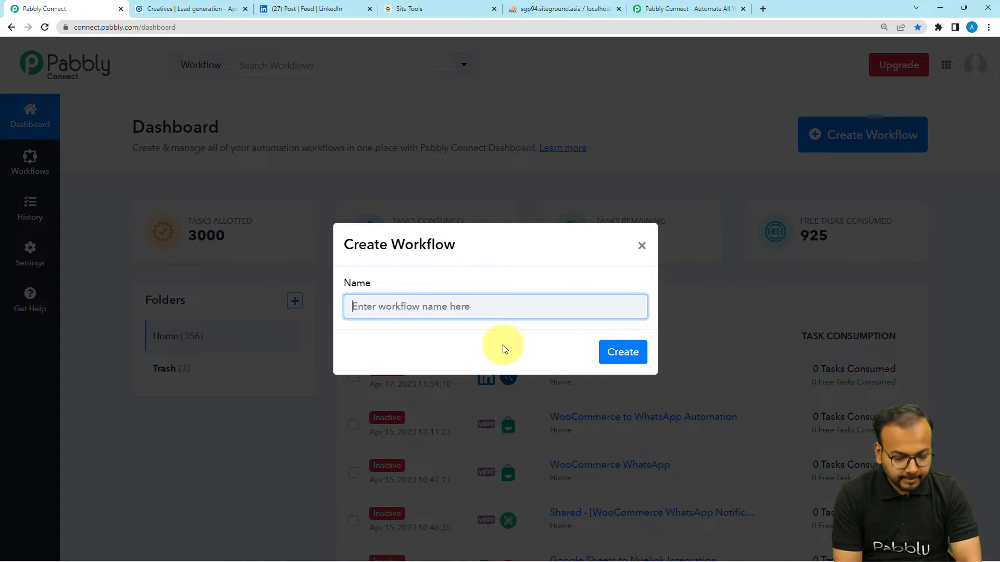
pyautogui.write('LinkedIn Lead Generation Forms to MySQL')
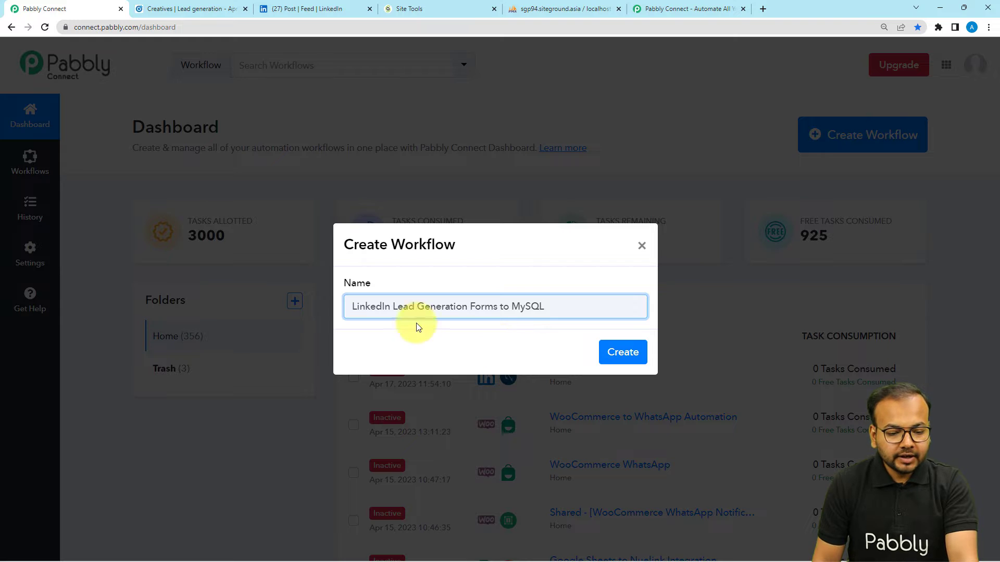
pyautogui.click(617, 353)
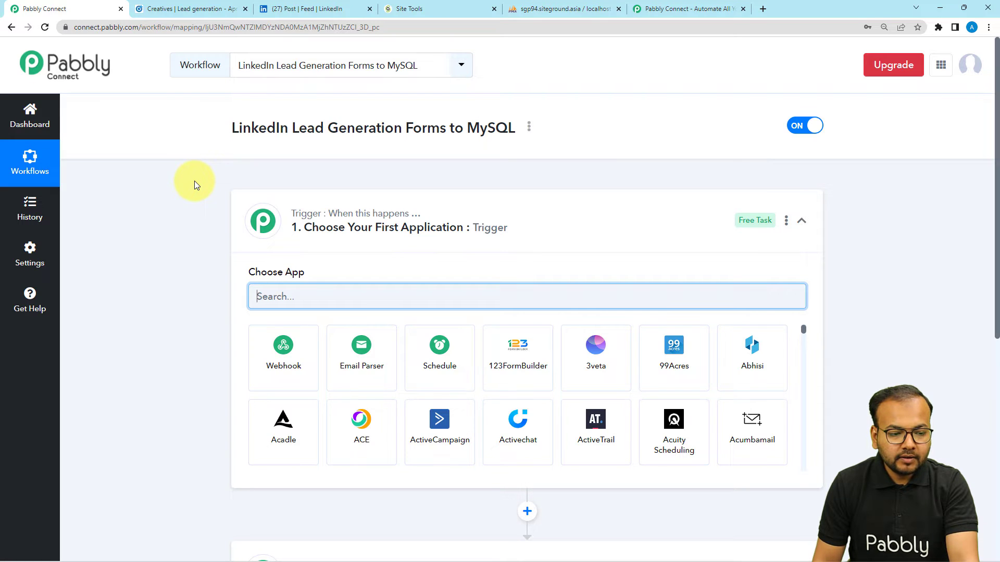
# Step: Search the trigger's app list for 'link' to find LinkedIn Lead Gen Forms
pyautogui.click(265, 222)
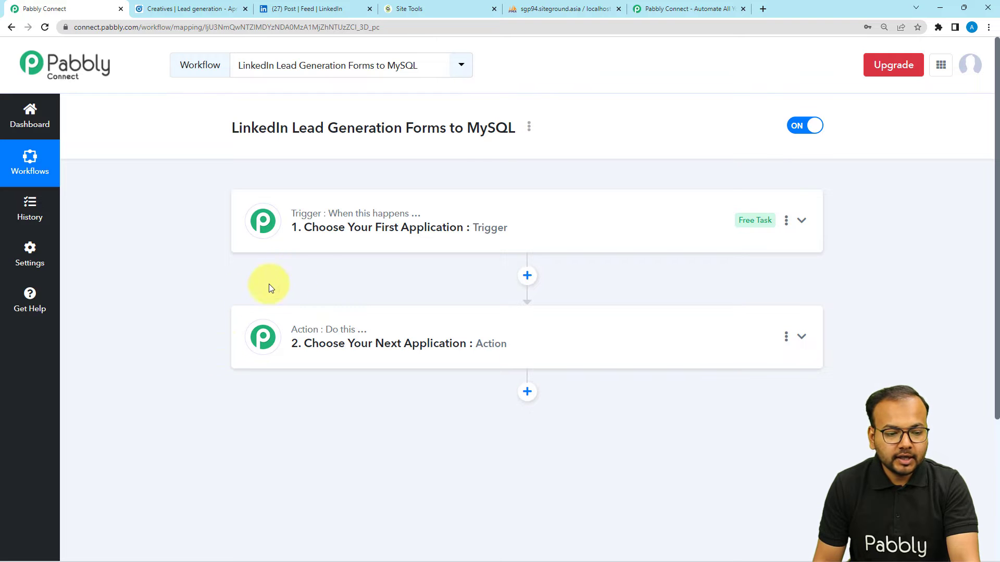
pyautogui.click(312, 246)
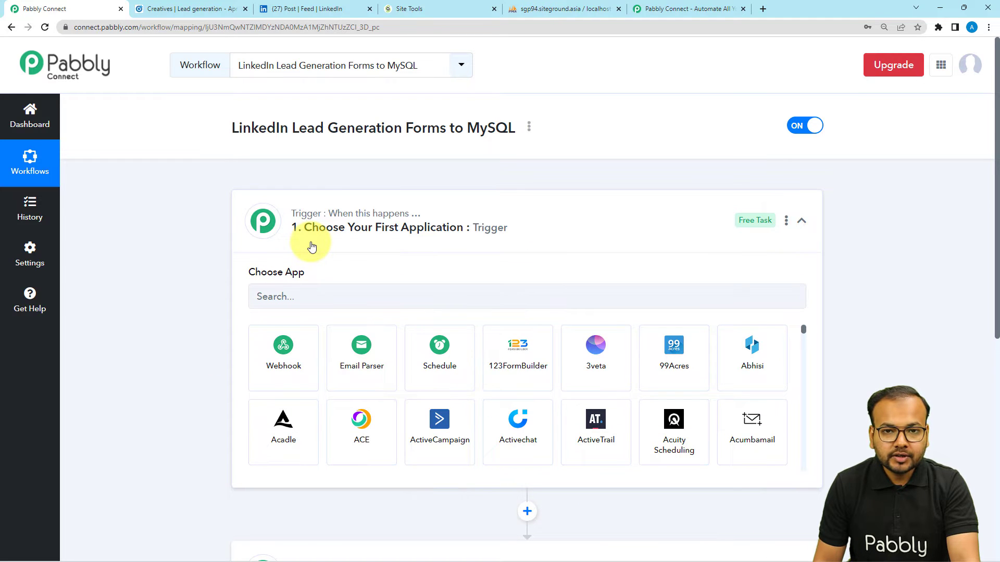
pyautogui.scroll(-1, 310, 242)
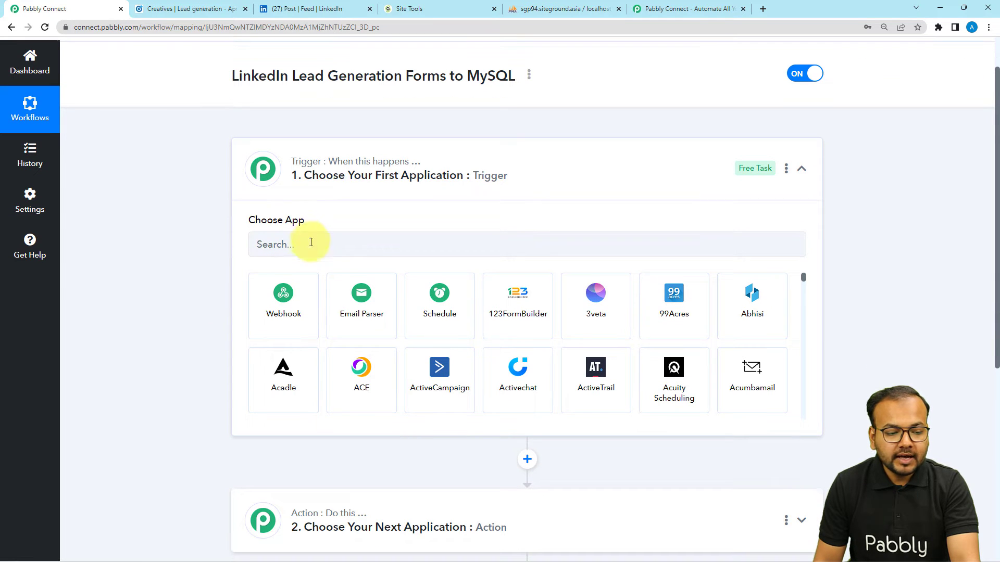
pyautogui.click(372, 253)
pyautogui.write('li')
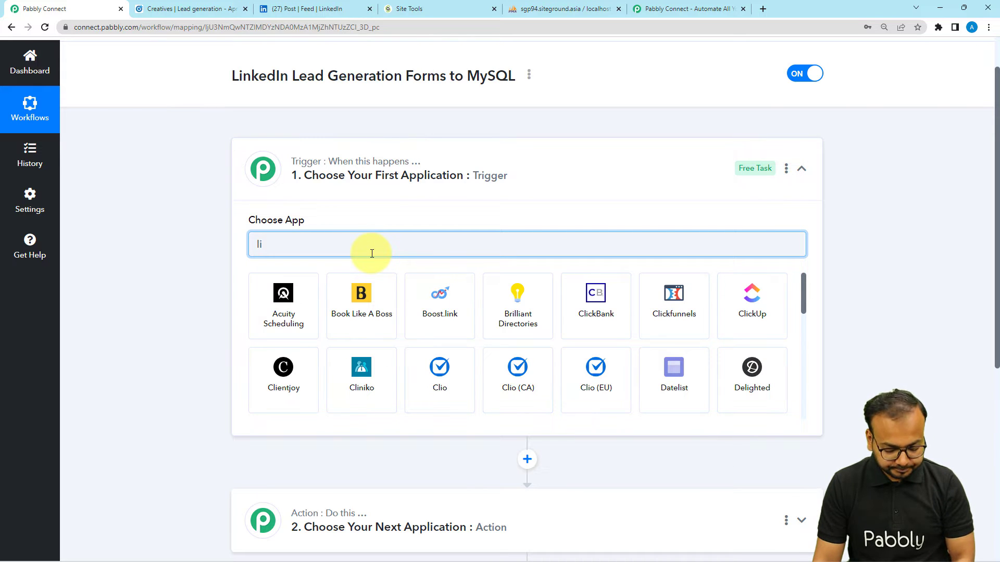
pyautogui.write('nk')
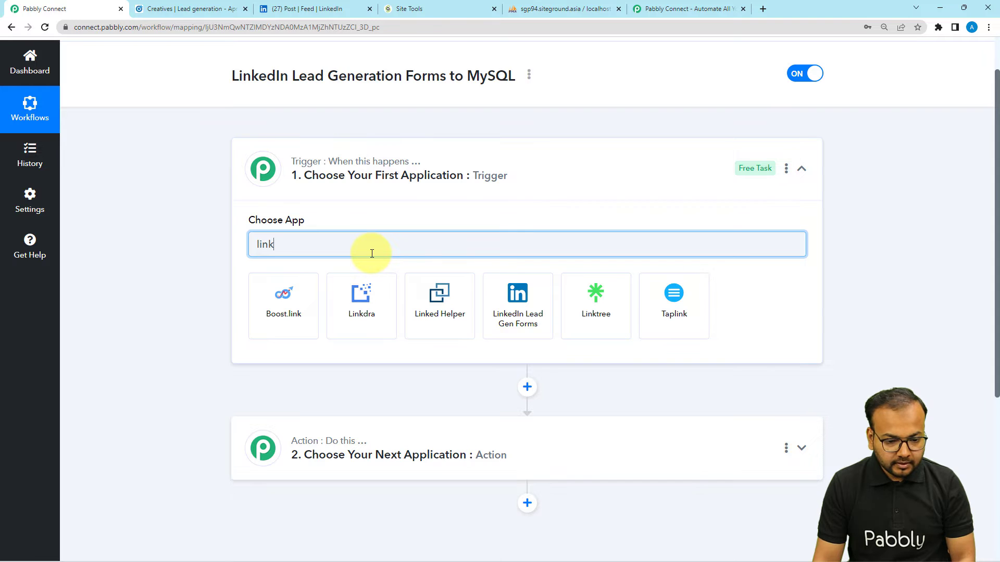
# Step: Choose LinkedIn Lead Gen Forms as trigger app with the New Lead Gen Form Response event
pyautogui.click(537, 337)
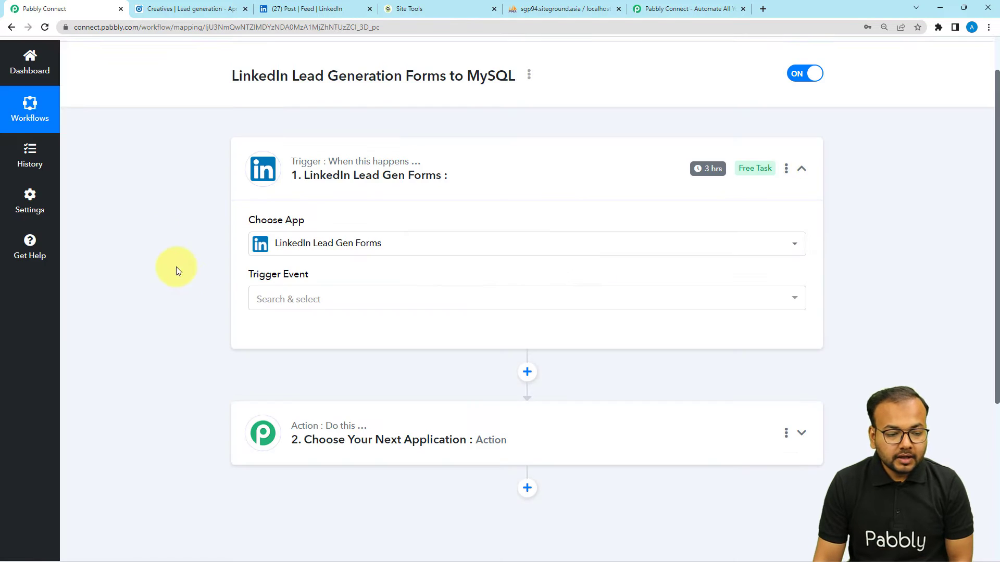
pyautogui.scroll(-2, 295, 217)
pyautogui.click(292, 197)
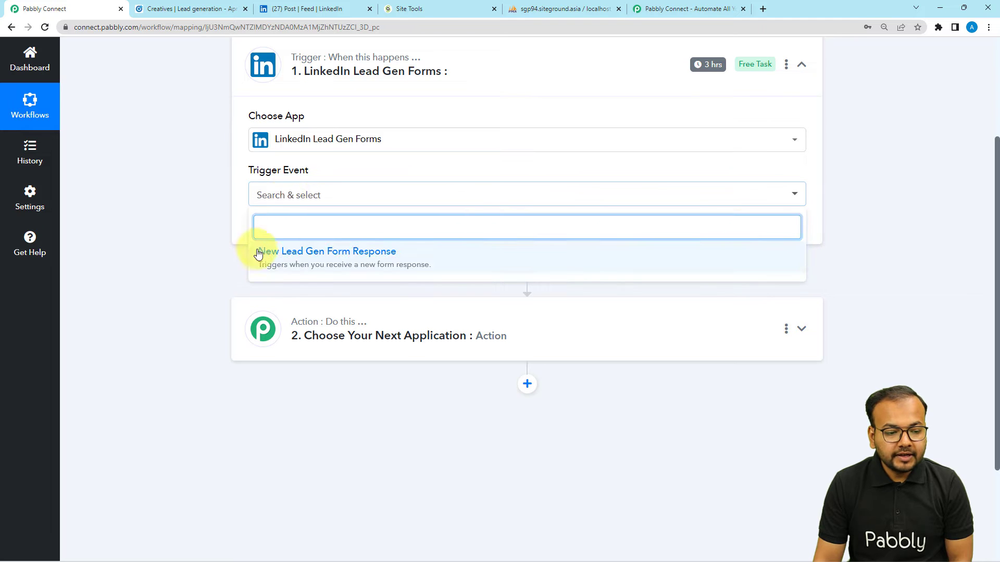
pyautogui.click(340, 263)
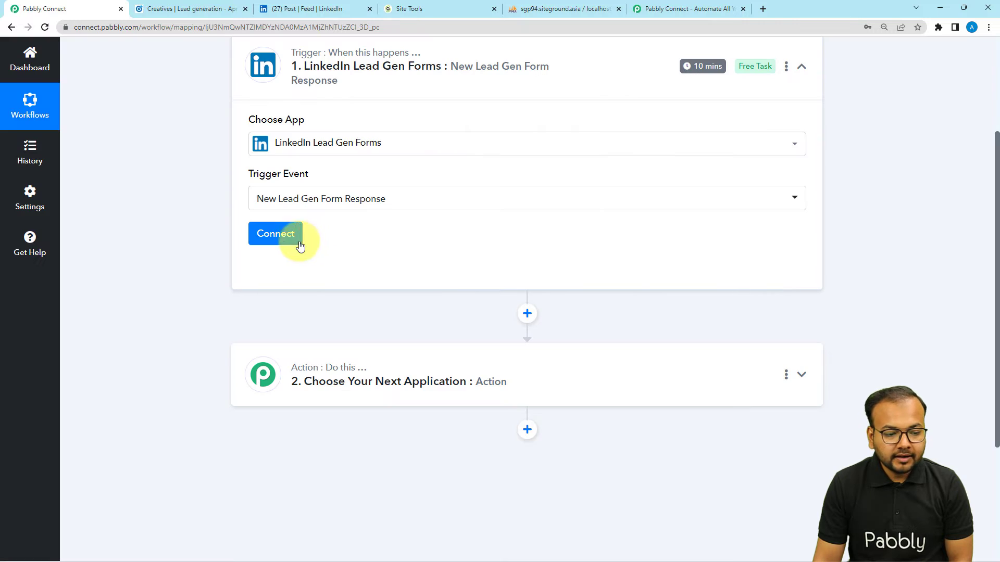
# Step: Add a new LinkedIn Lead Gen Forms connection and sign in to authorise it
pyautogui.click(271, 236)
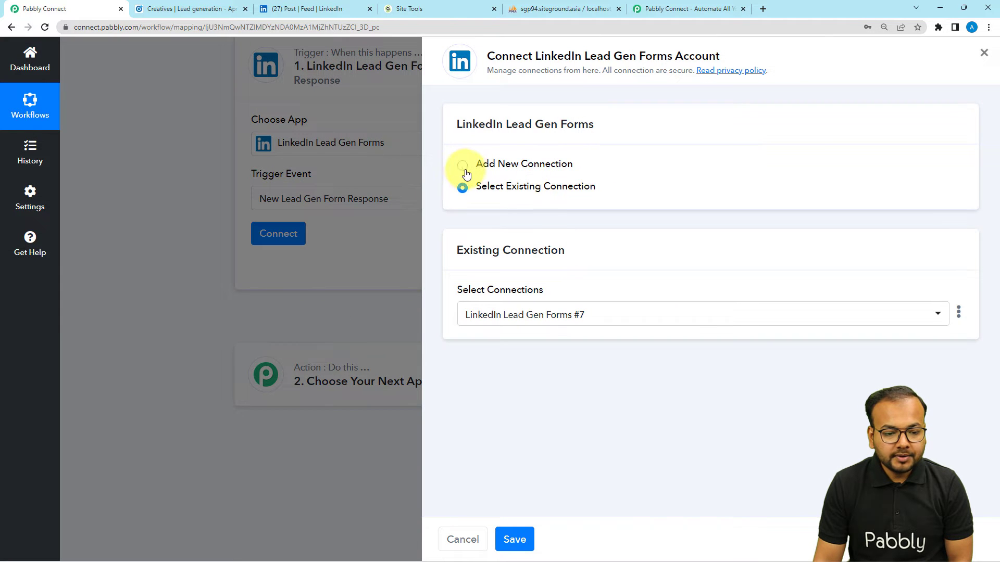
pyautogui.click(462, 165)
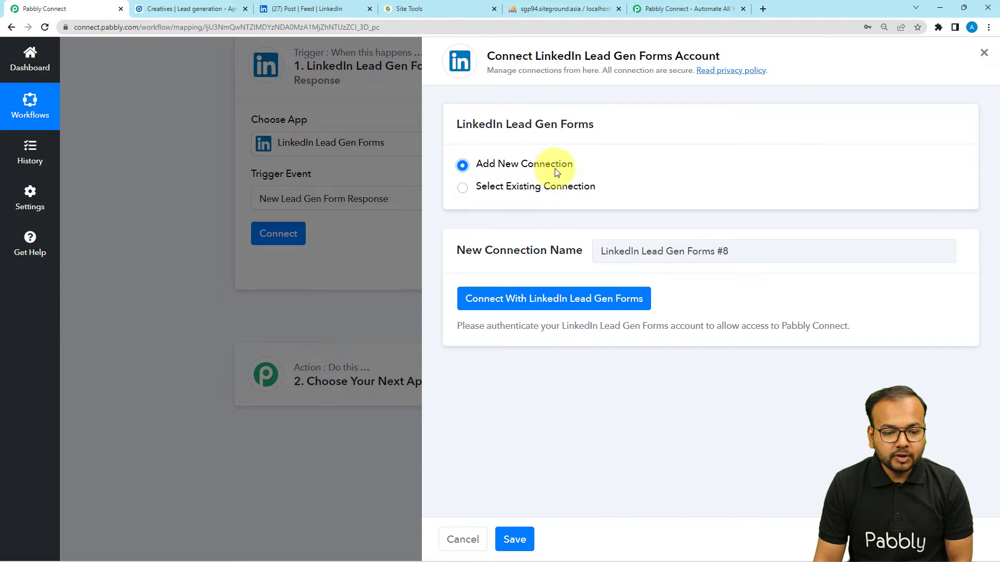
pyautogui.click(516, 302)
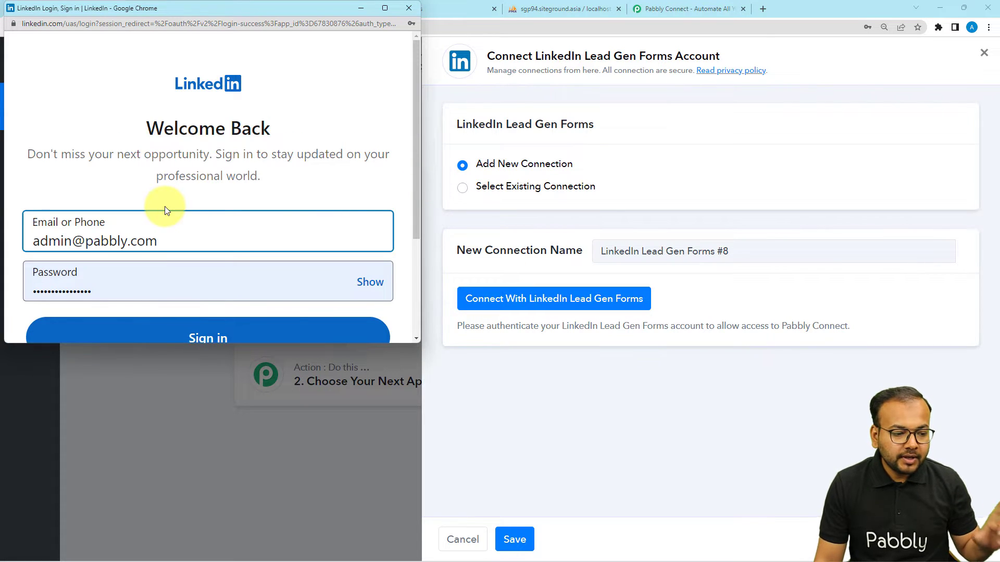
pyautogui.scroll(-3, 165, 209)
pyautogui.click(198, 191)
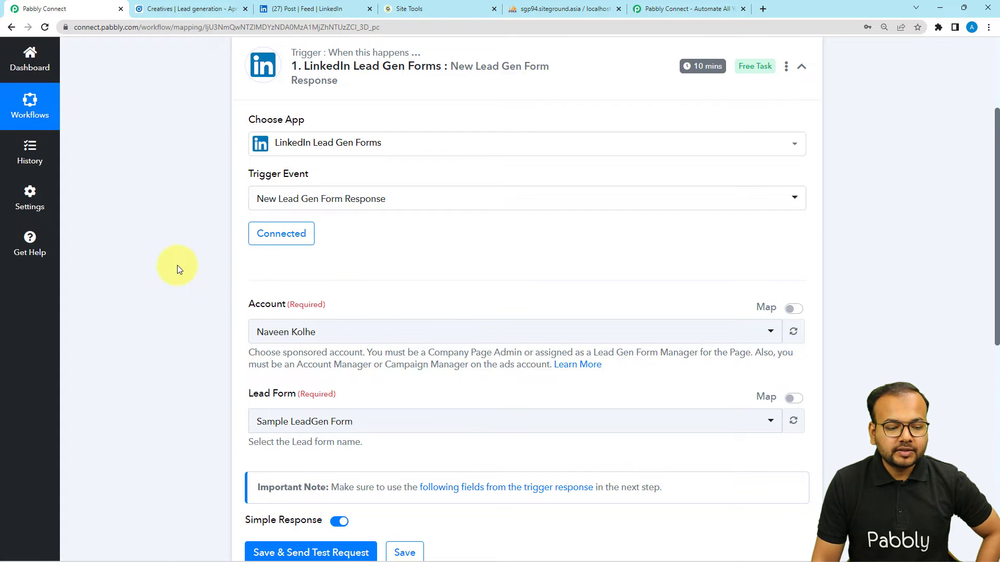
pyautogui.scroll(-2, 174, 264)
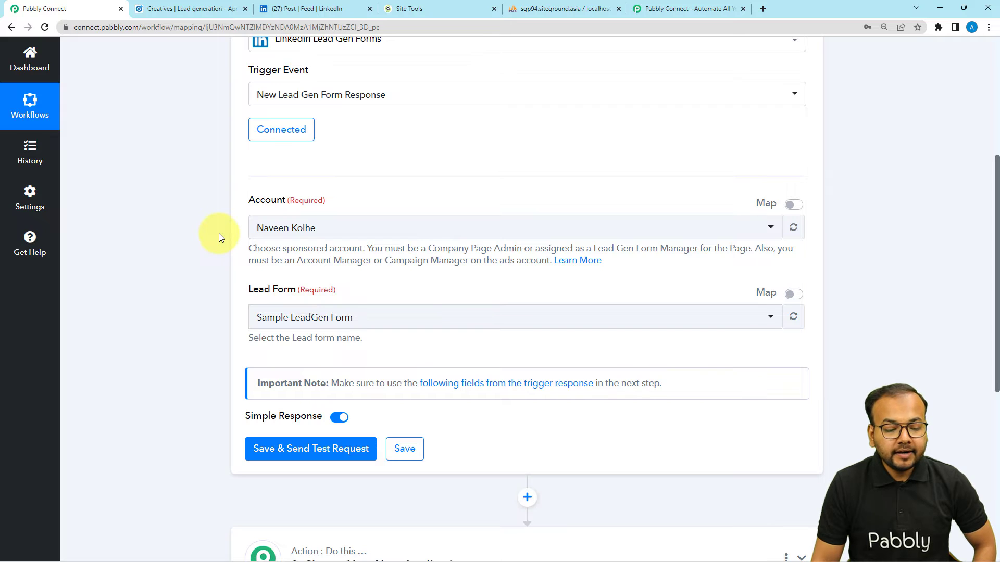
pyautogui.scroll(5, 212, 300)
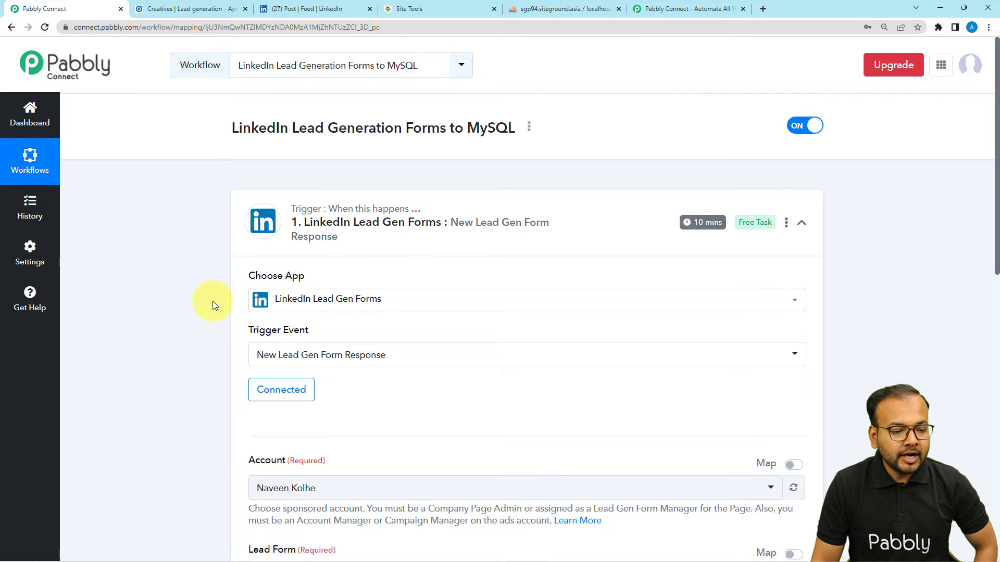
# Step: Browse the Campaign Manager campaigns and open the Lead generation - Apr 5, 2023 campaign's ads
pyautogui.click(194, 9)
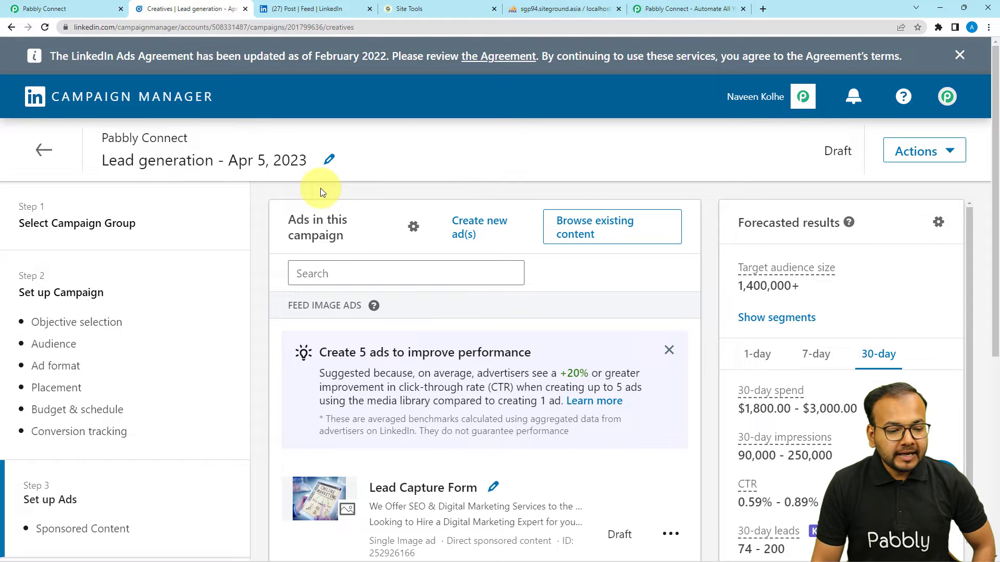
pyautogui.scroll(-1, 320, 188)
pyautogui.scroll(-1, 321, 188)
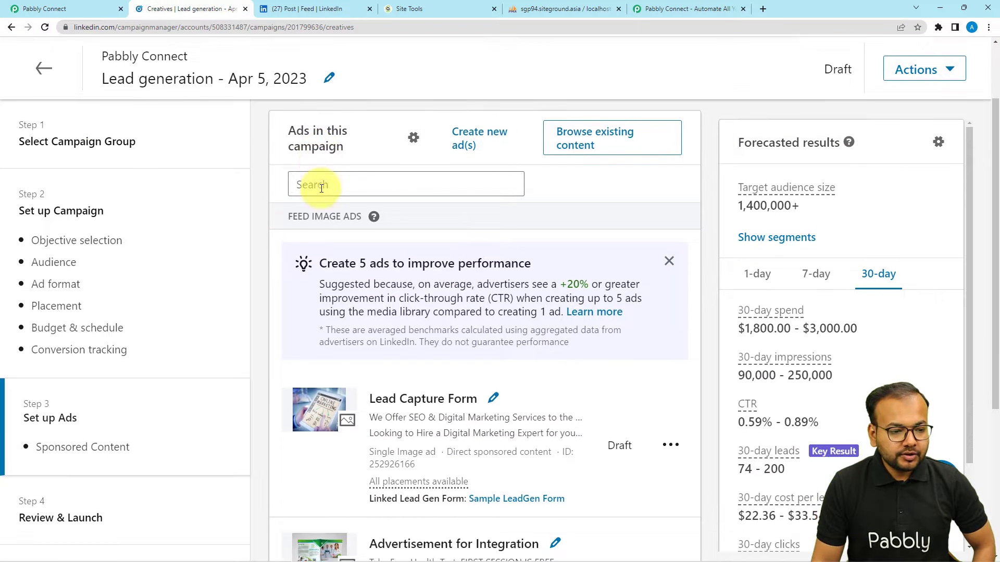
pyautogui.scroll(2, 320, 189)
pyautogui.scroll(-5, 321, 188)
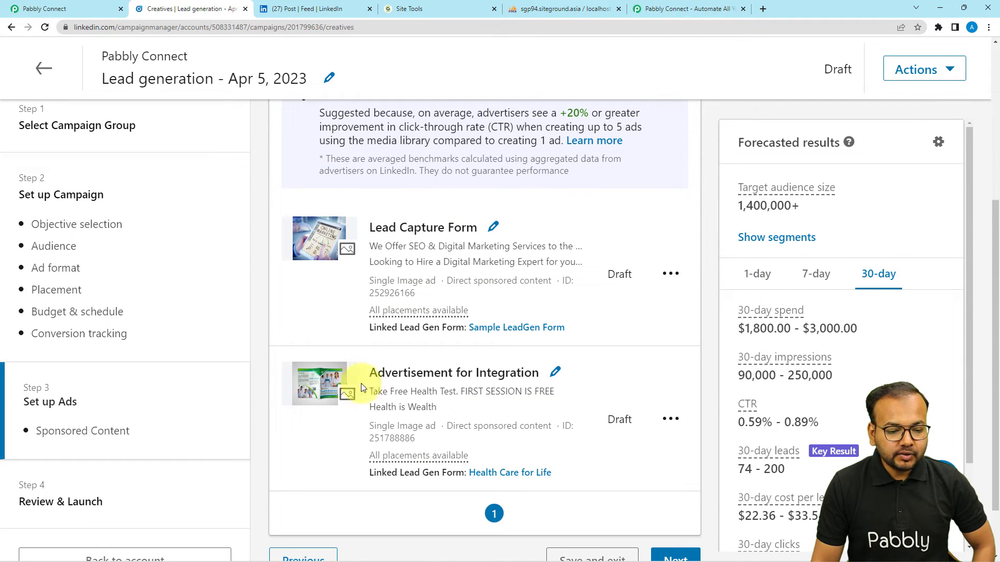
pyautogui.scroll(-2, 333, 236)
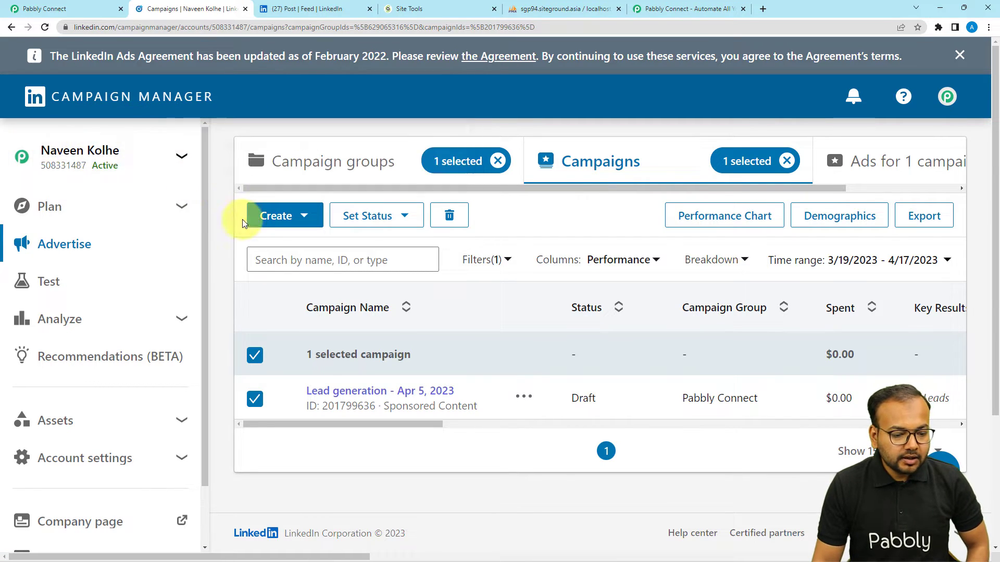
pyautogui.scroll(-1, 384, 366)
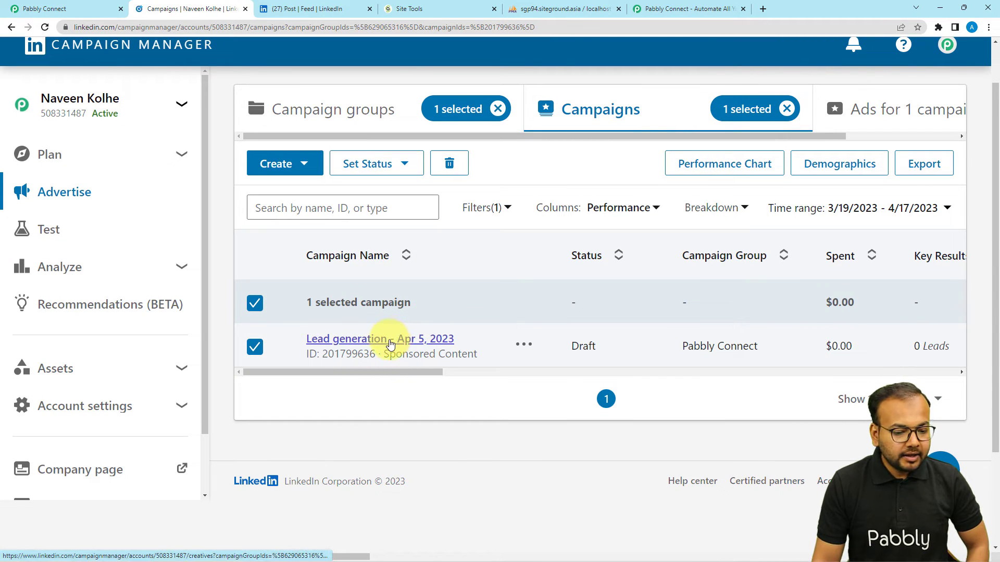
pyautogui.click(391, 341)
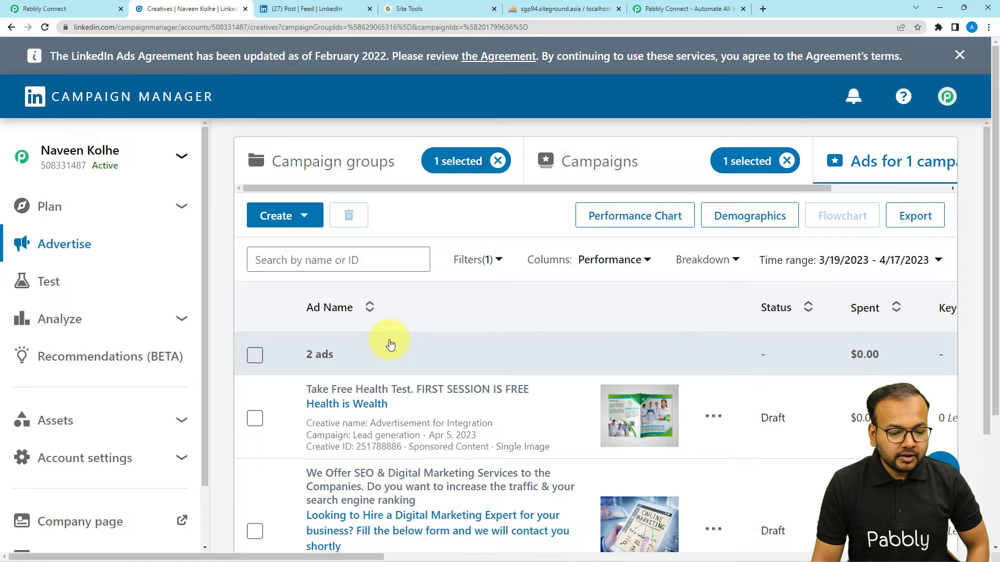
pyautogui.scroll(-3, 390, 344)
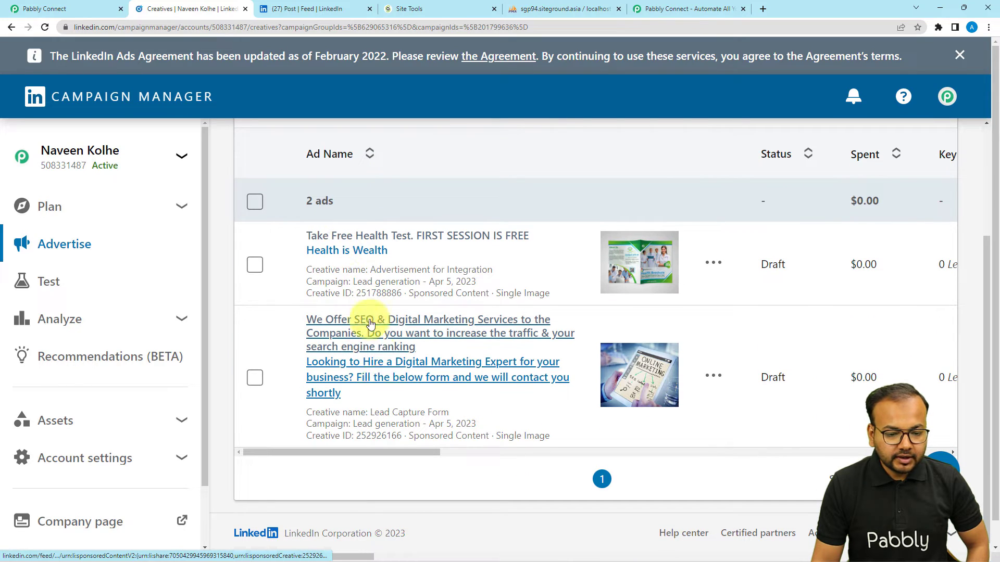
# Step: Preview the Health is Wealth ad's registration lead form, then close it and return to Campaign Manager
pyautogui.click(356, 255)
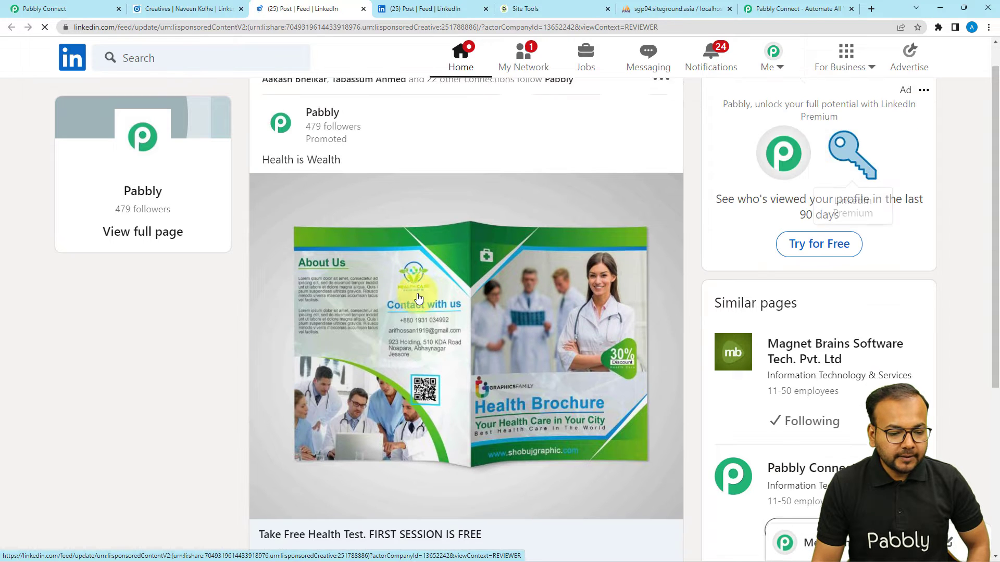
pyautogui.scroll(-1, 418, 298)
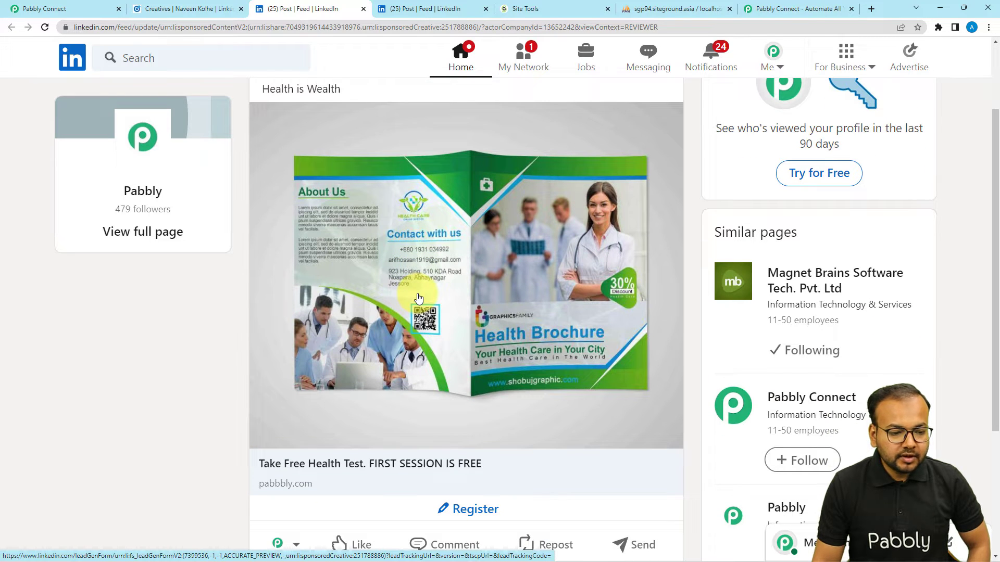
pyautogui.scroll(-1, 418, 298)
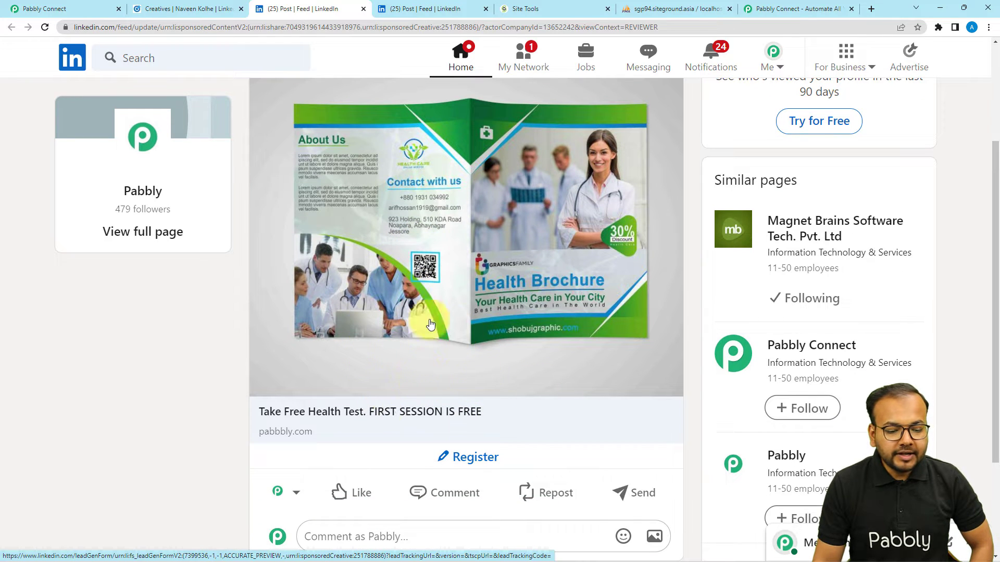
pyautogui.click(463, 460)
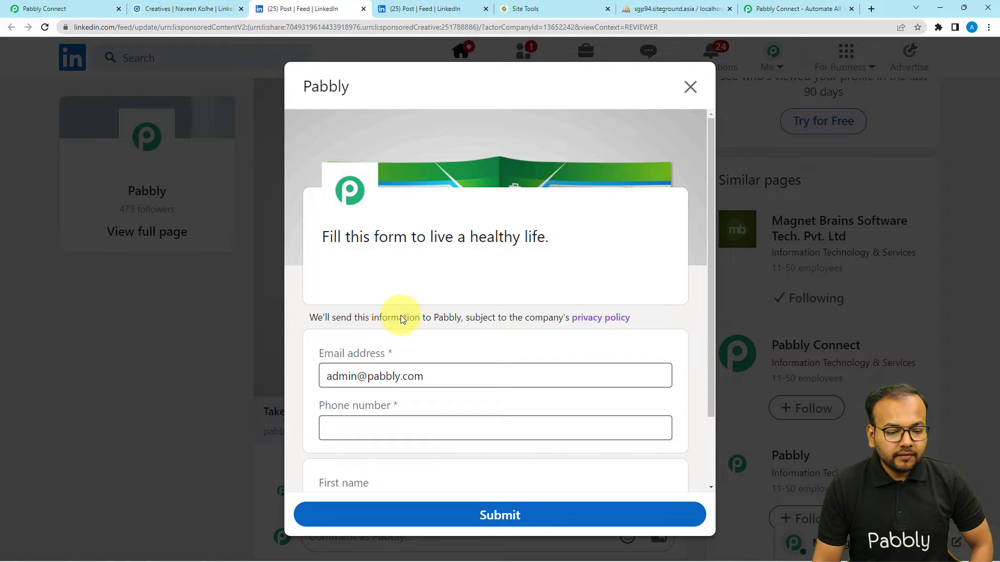
pyautogui.scroll(-2, 404, 316)
pyautogui.click(691, 86)
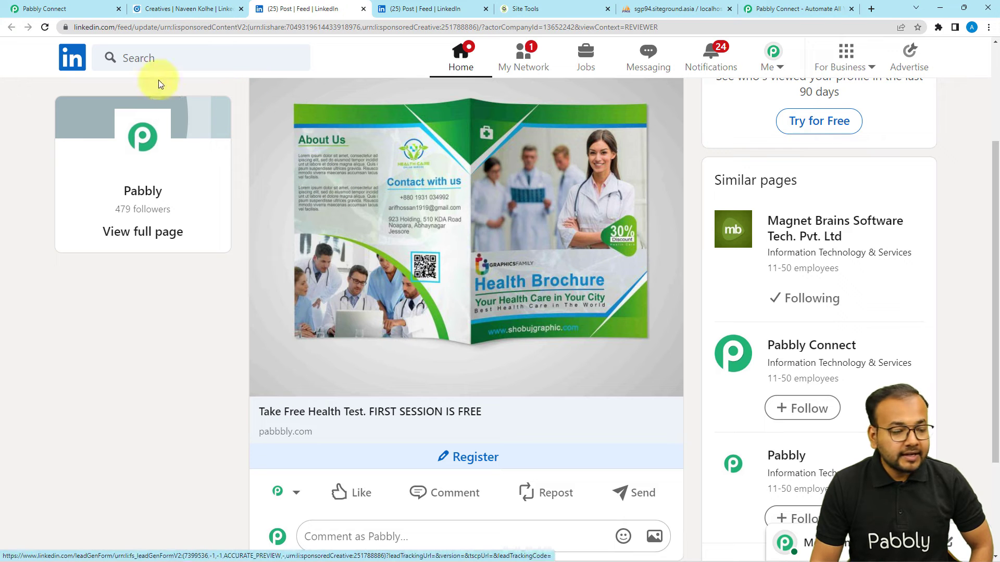
pyautogui.click(188, 9)
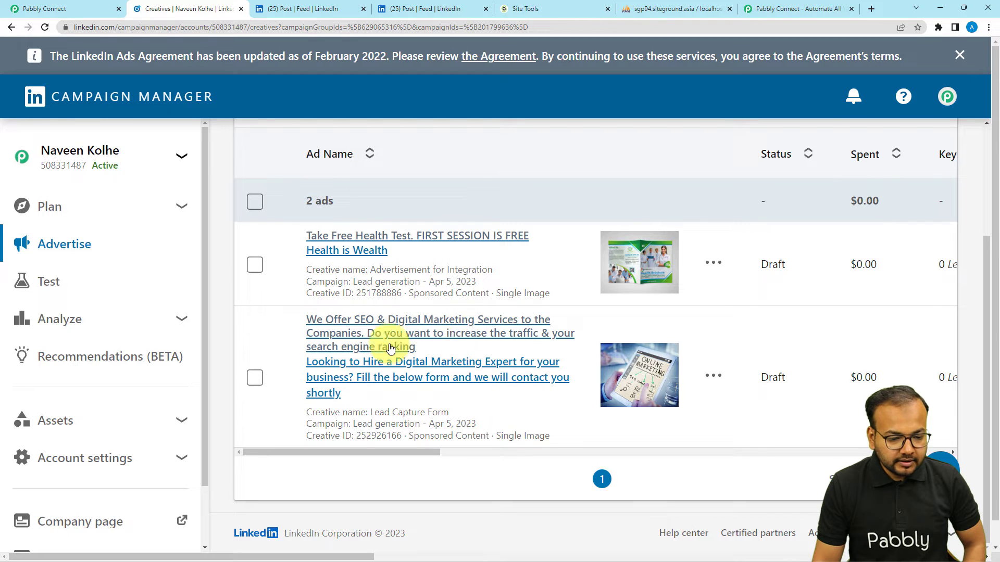
# Step: Manage the health test ad to confirm its Health Care for Life lead form, then return to Pabbly Connect
pyautogui.click(713, 263)
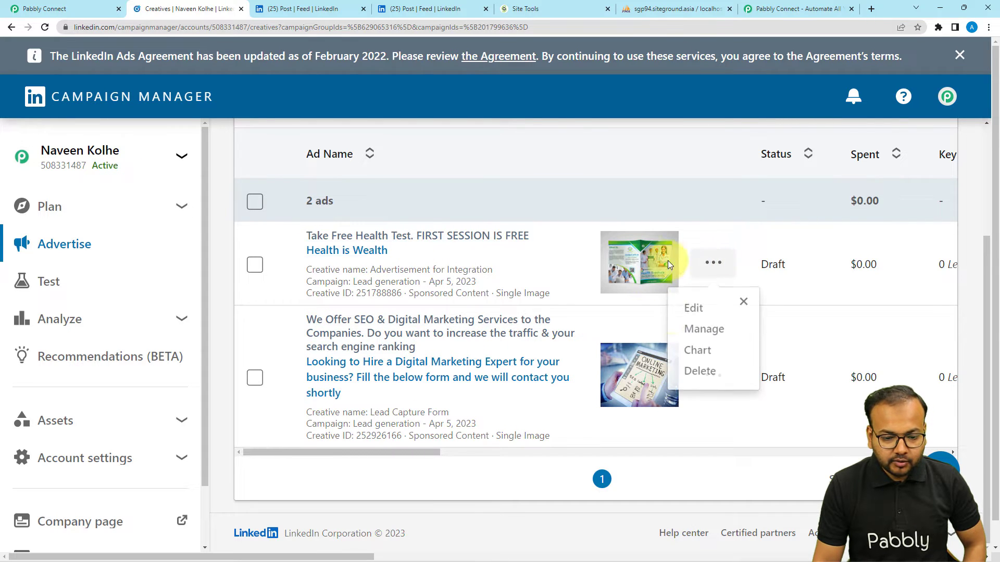
pyautogui.click(695, 328)
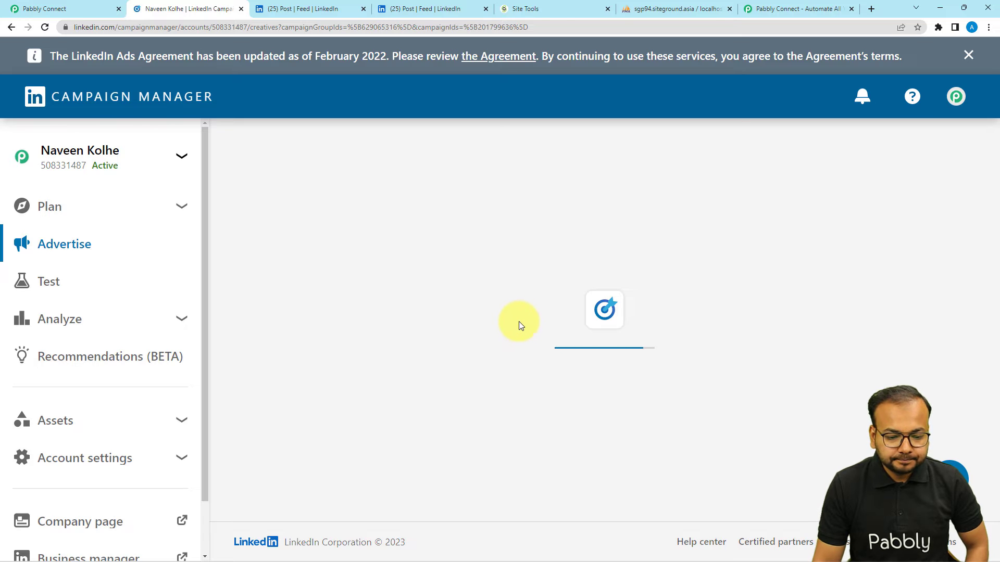
pyautogui.scroll(-6, 517, 327)
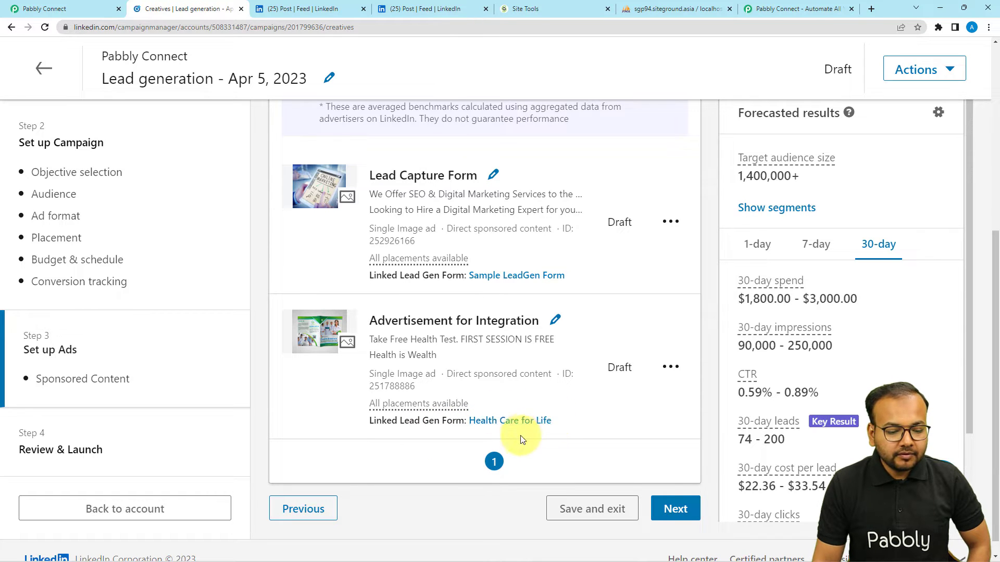
pyautogui.click(89, 9)
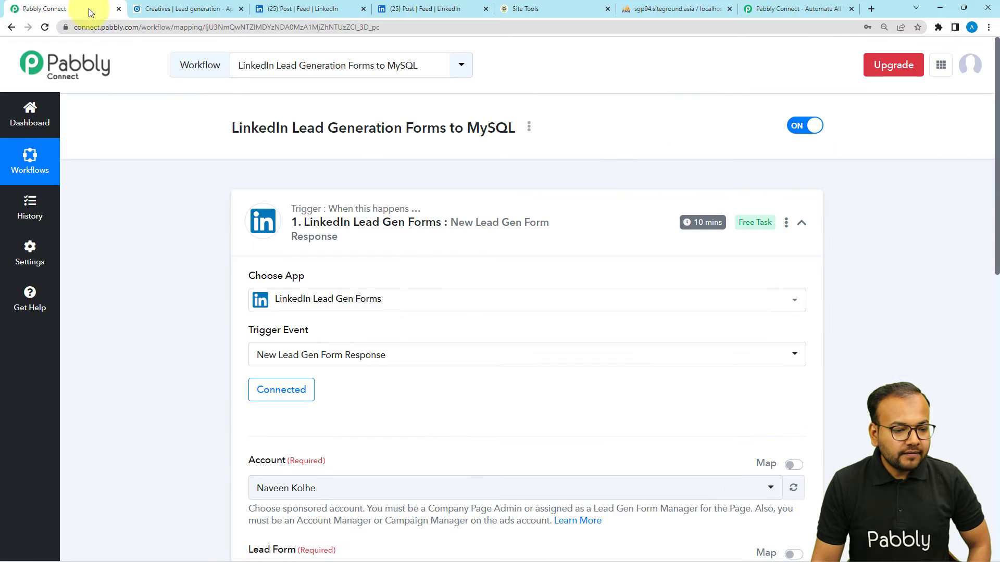
# Step: Keep the existing ad account and set the trigger's lead form to Health Care for Life
pyautogui.scroll(-5, 175, 253)
pyautogui.click(292, 228)
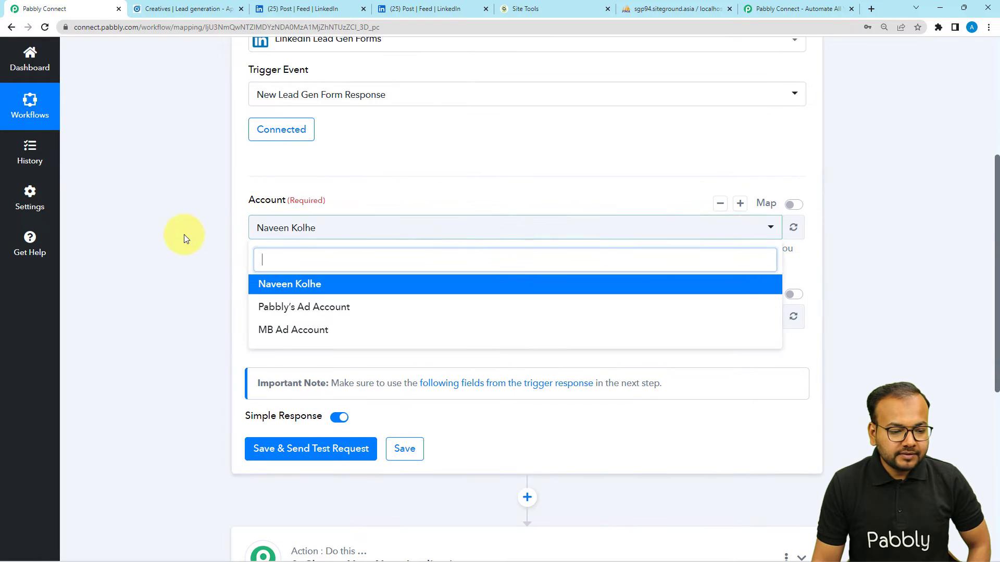
pyautogui.click(272, 285)
pyautogui.scroll(-3, 196, 239)
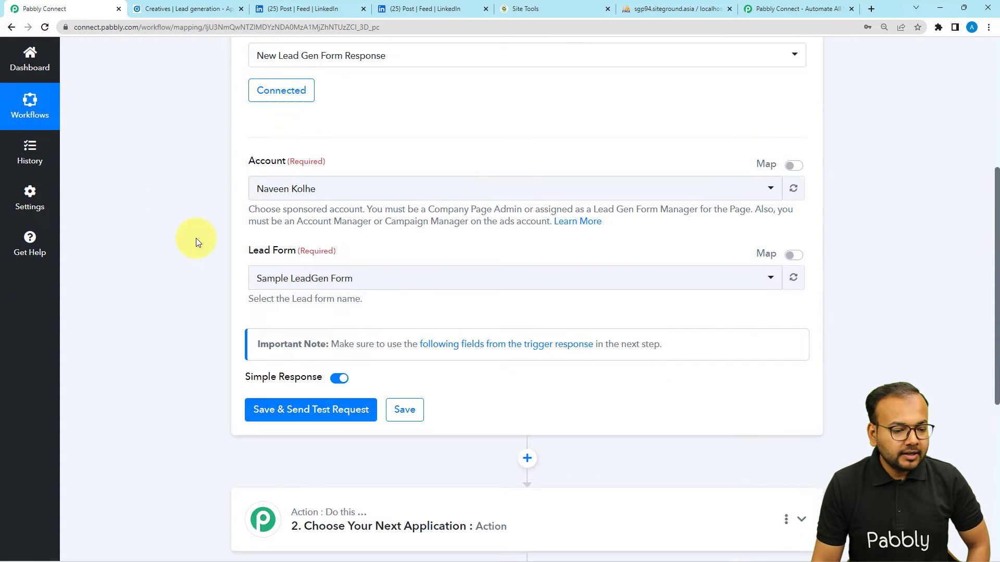
pyautogui.click(303, 167)
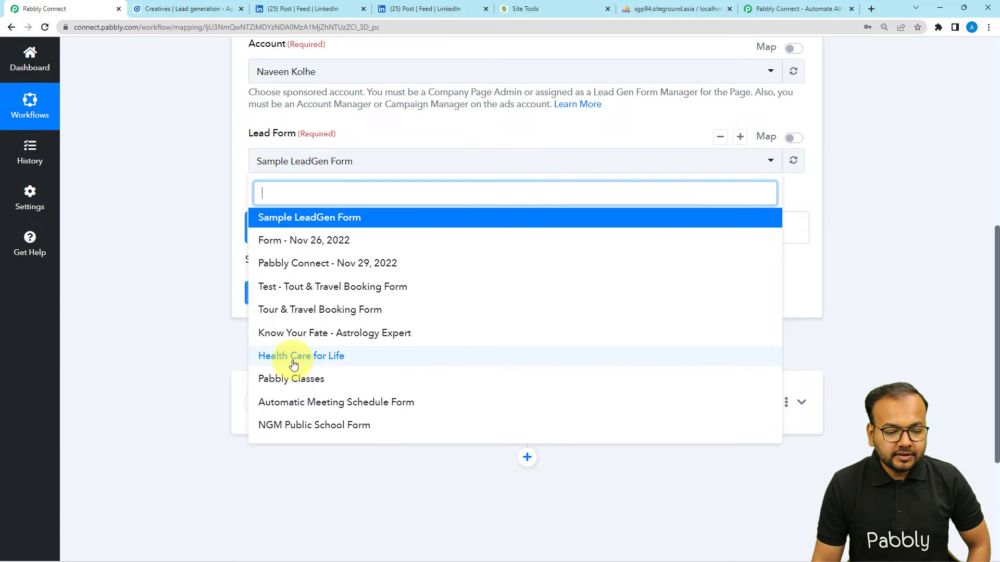
pyautogui.click(336, 359)
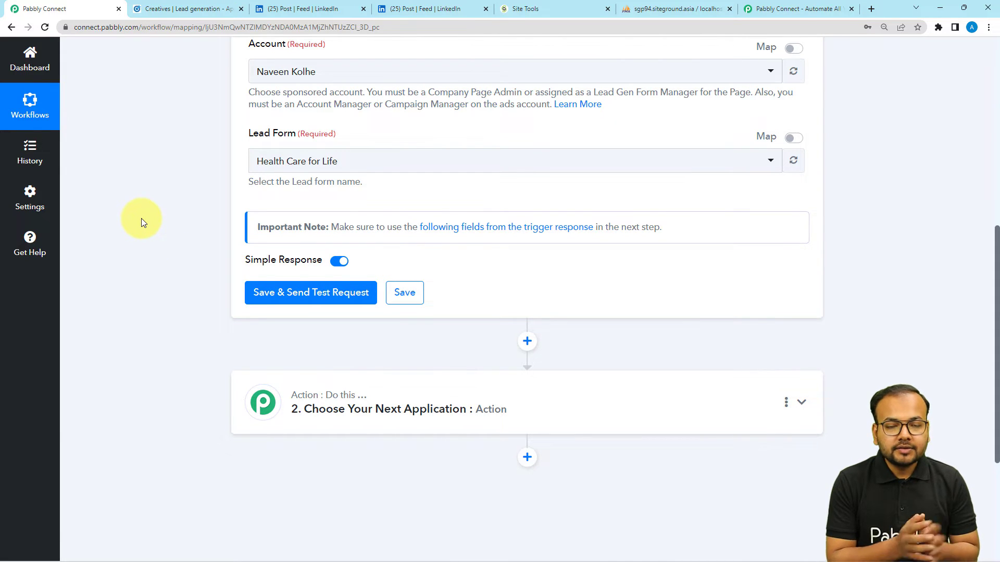
# Step: Open the ad's lead form and replace the email and phone number with test values
pyautogui.click(323, 9)
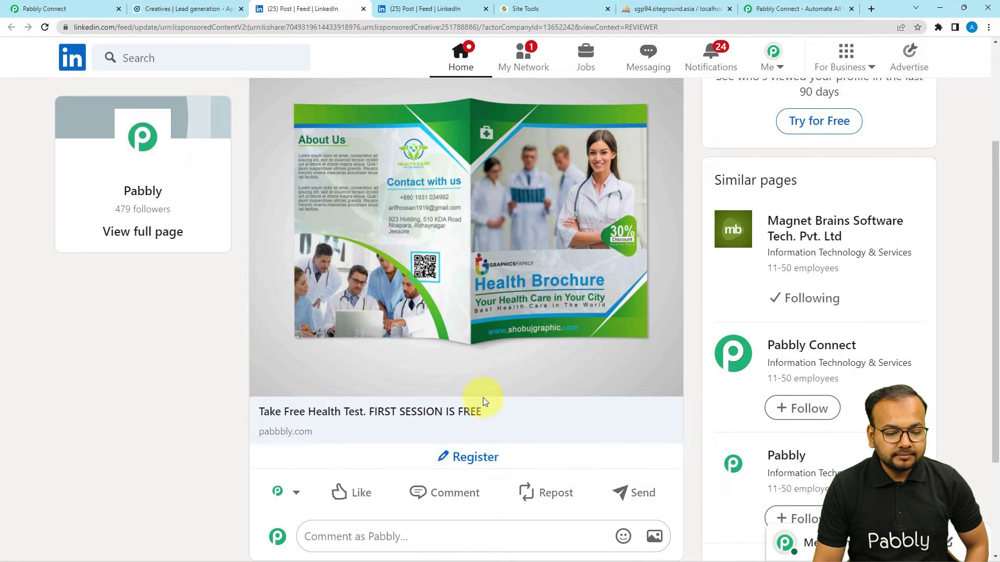
pyautogui.click(499, 457)
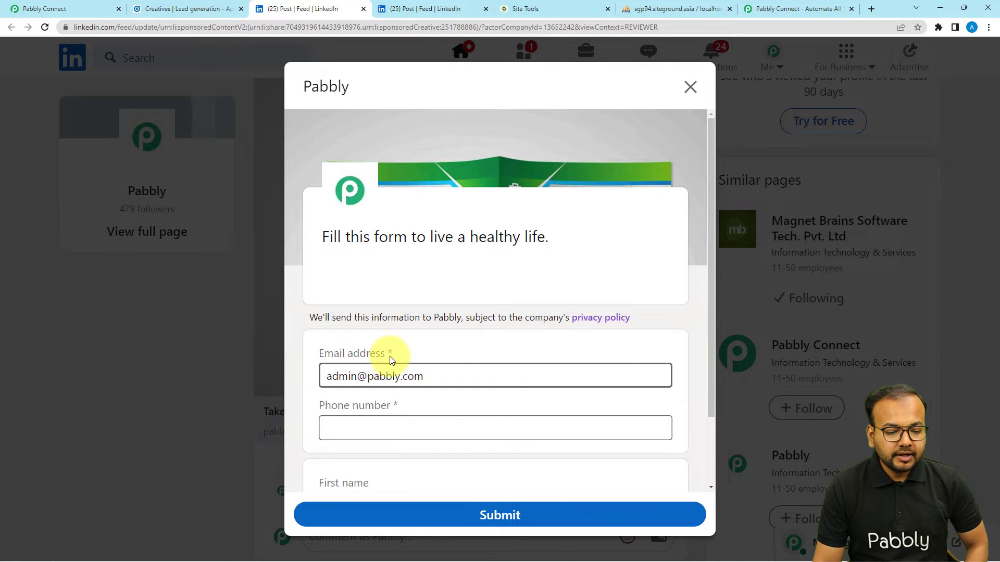
pyautogui.scroll(-2, 401, 344)
pyautogui.moveTo(425, 292); pyautogui.dragTo(271, 300)
pyautogui.press('BackSpace')
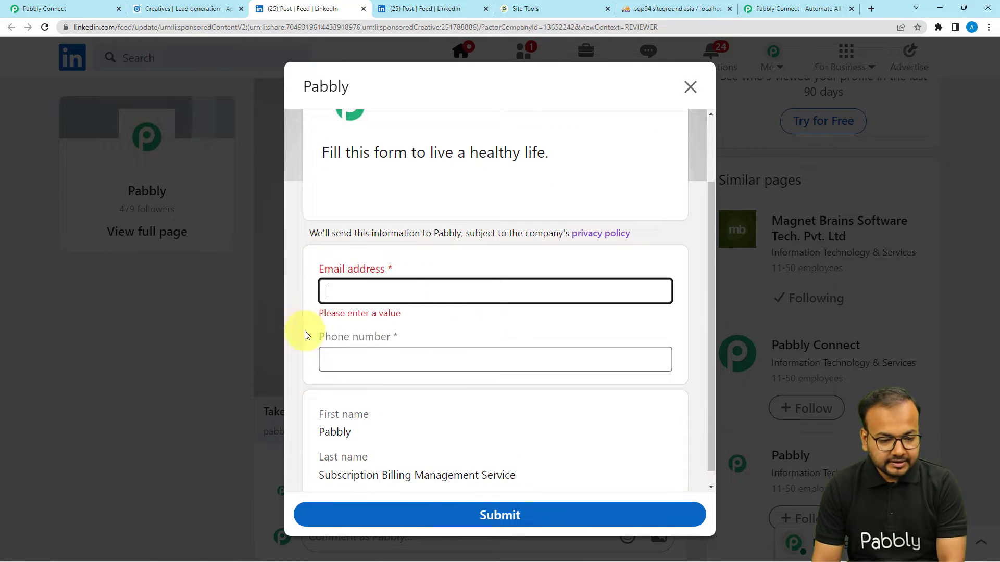
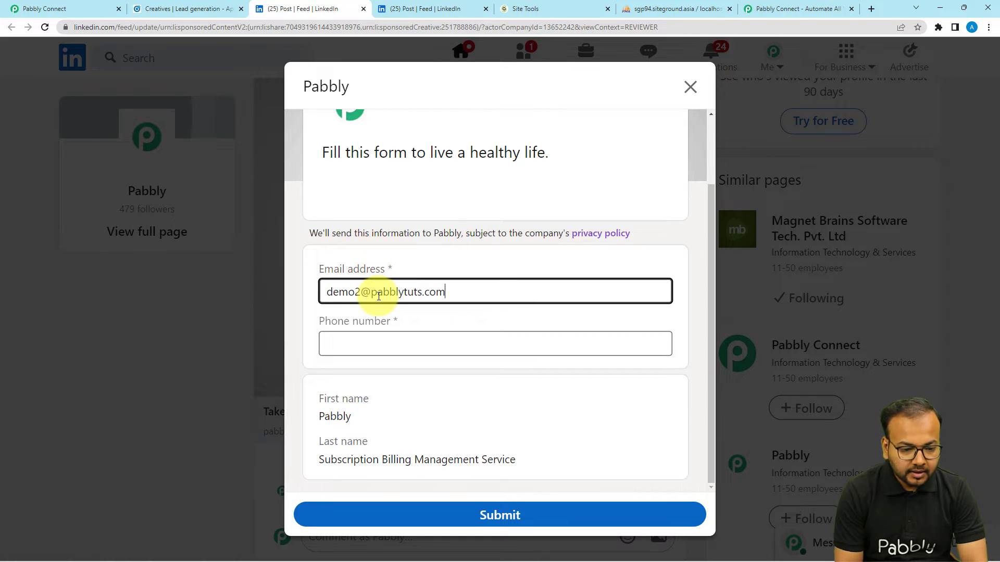
pyautogui.click(394, 350)
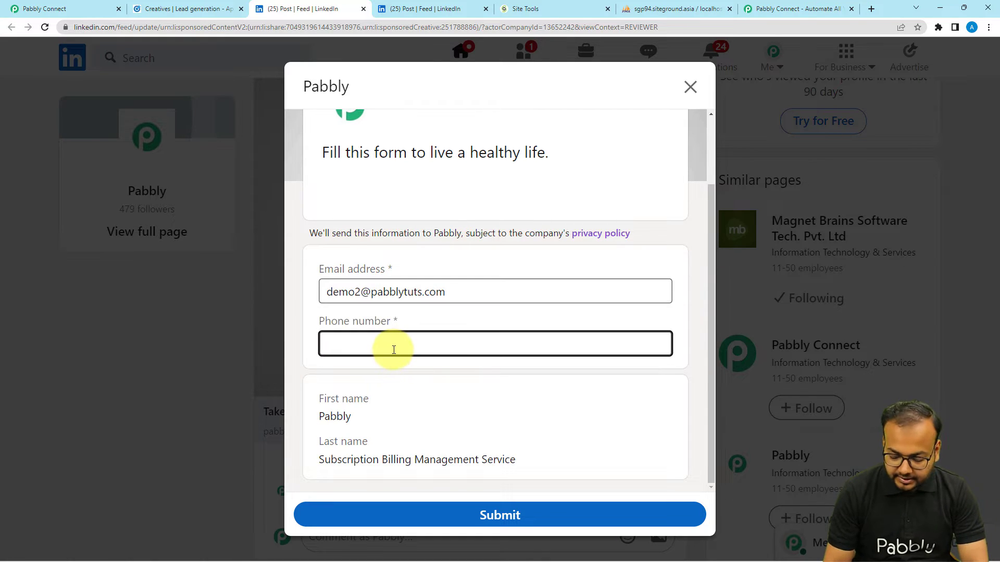
pyautogui.write('9100000000')
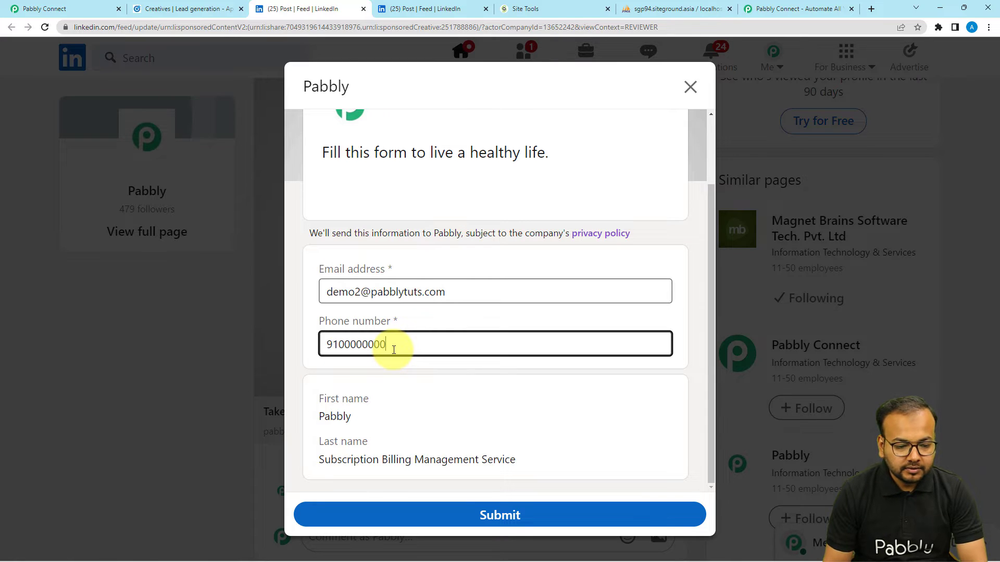
pyautogui.click(397, 411)
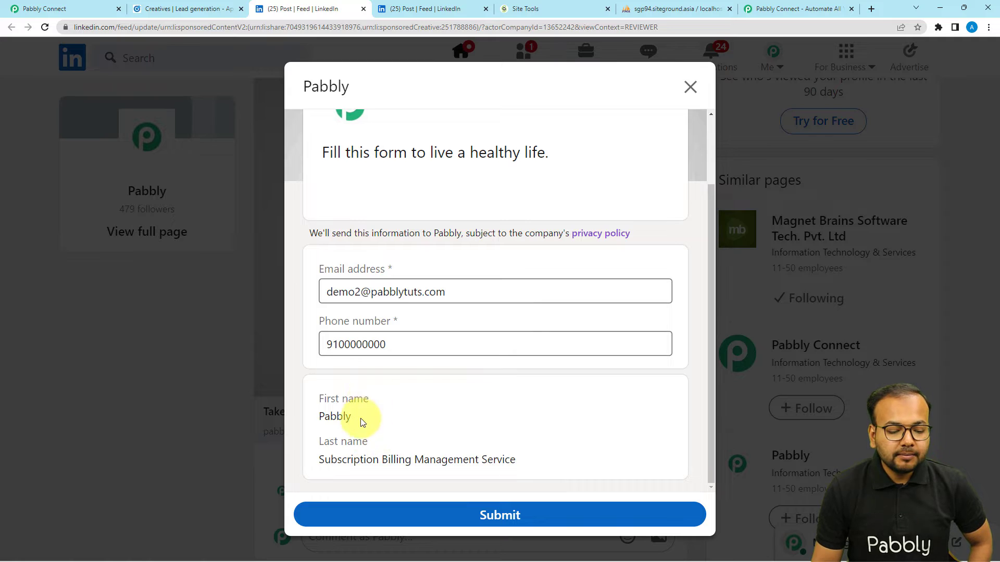
# Step: Review the prefilled first and last name, submit the test lead, and return to Pabbly Connect
pyautogui.scroll(2, 438, 401)
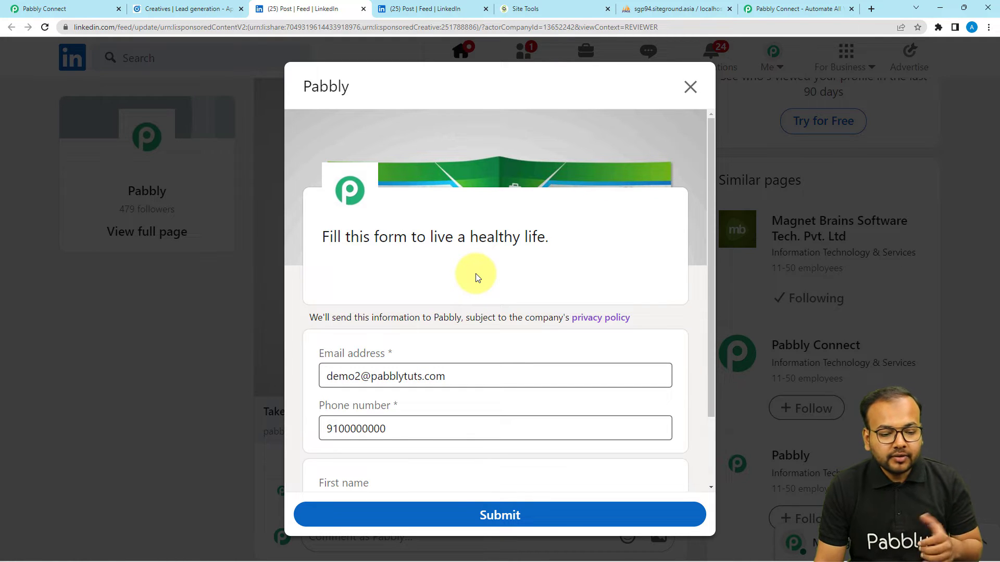
pyautogui.scroll(-2, 488, 263)
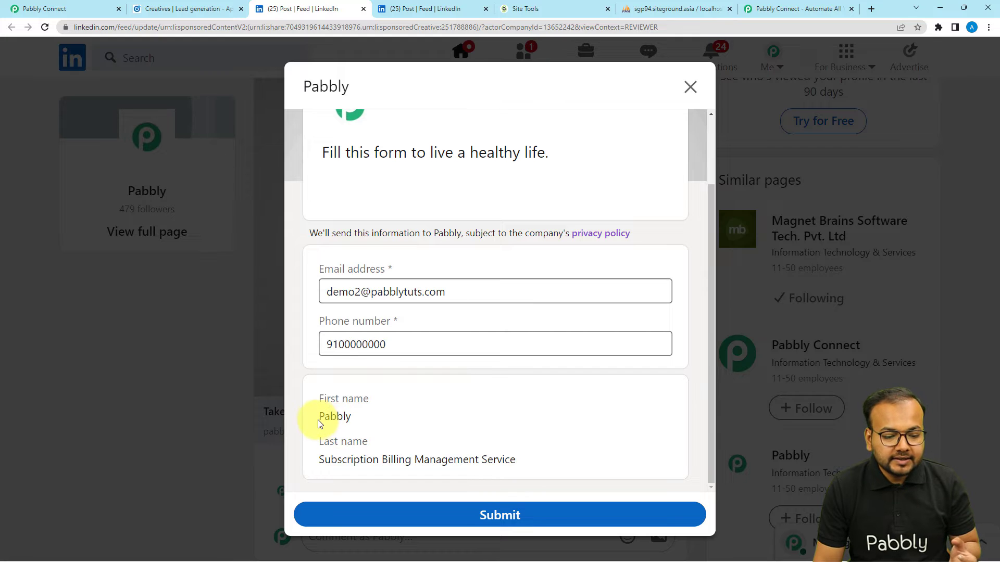
pyautogui.moveTo(318, 421); pyautogui.dragTo(343, 416)
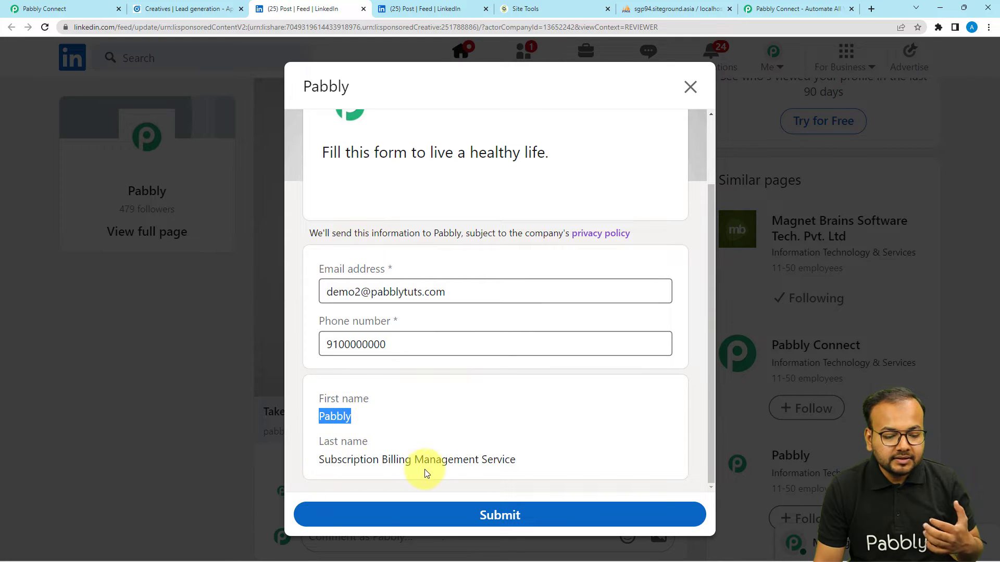
pyautogui.moveTo(331, 460); pyautogui.dragTo(451, 465)
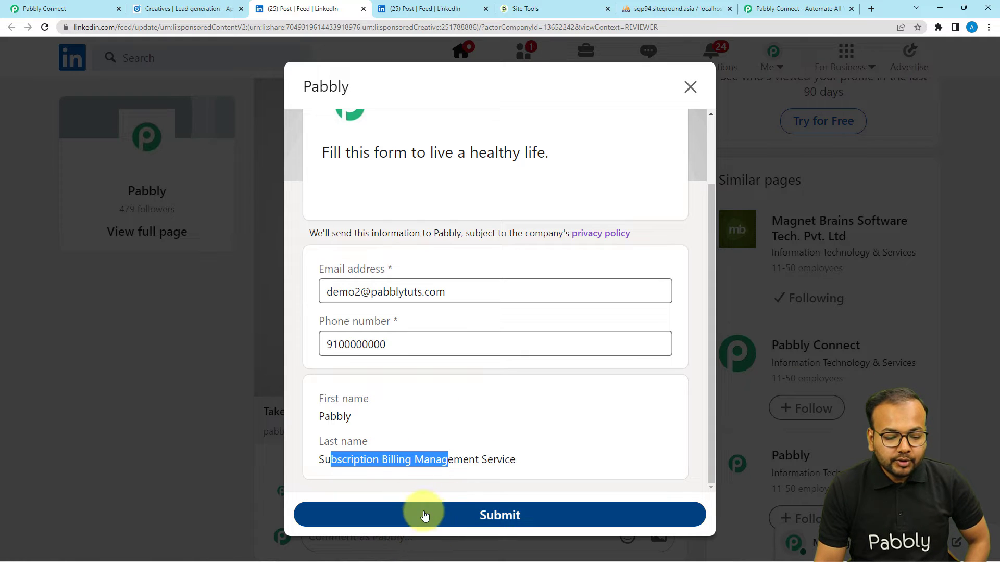
pyautogui.click(439, 523)
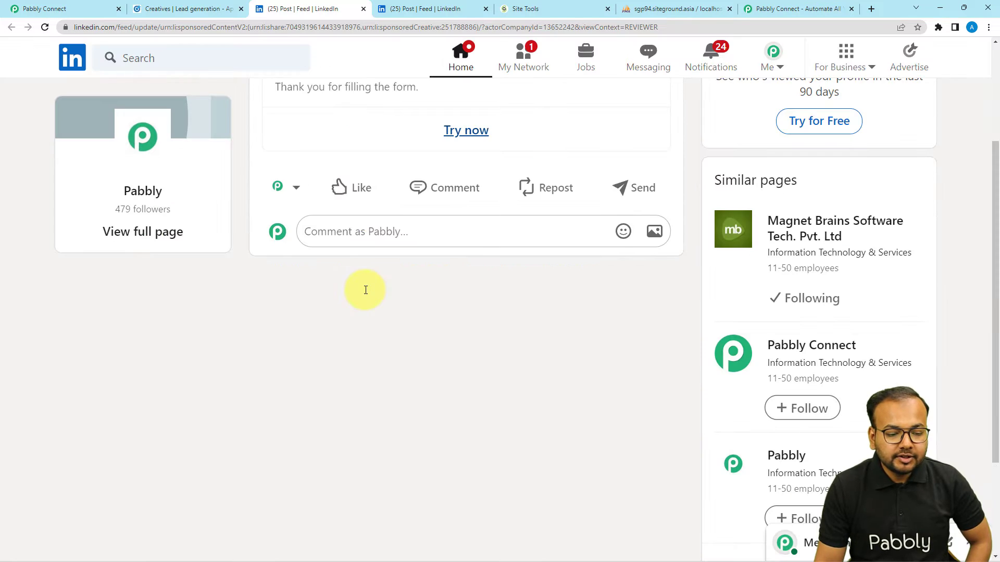
pyautogui.scroll(2, 482, 358)
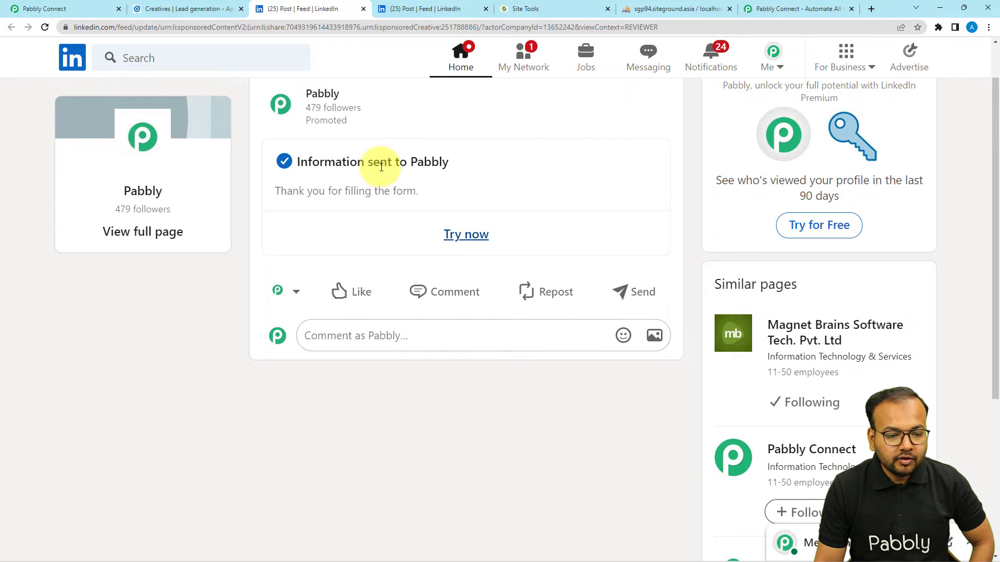
pyautogui.click(81, 7)
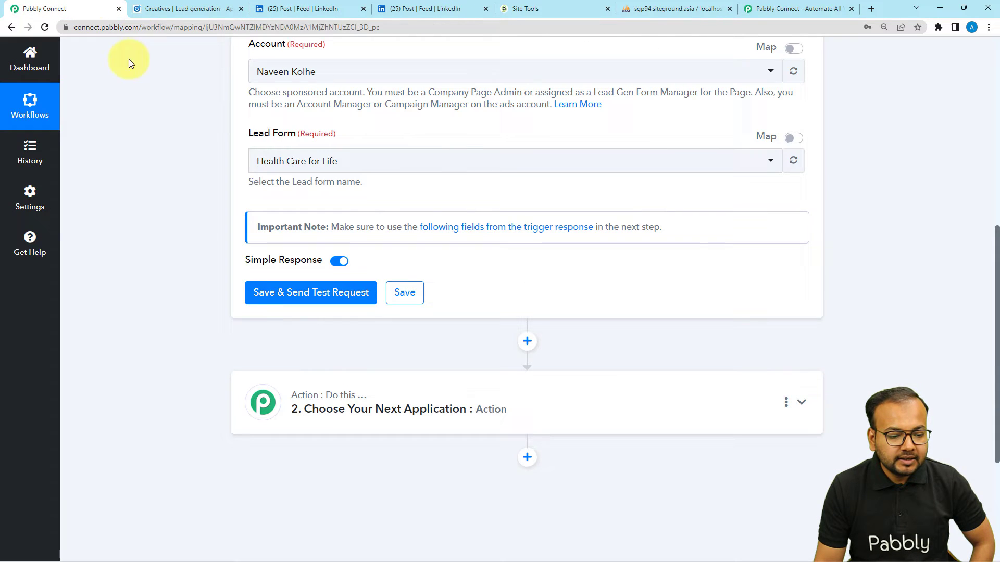
# Step: Save and send a test request, then check the received email address
pyautogui.click(245, 292)
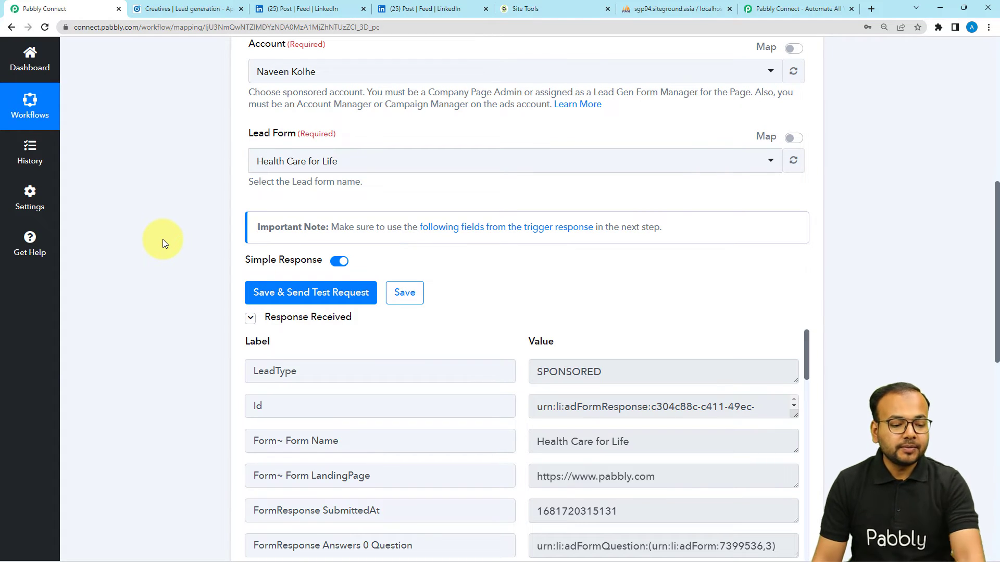
pyautogui.scroll(-3, 162, 239)
pyautogui.scroll(-1, 300, 251)
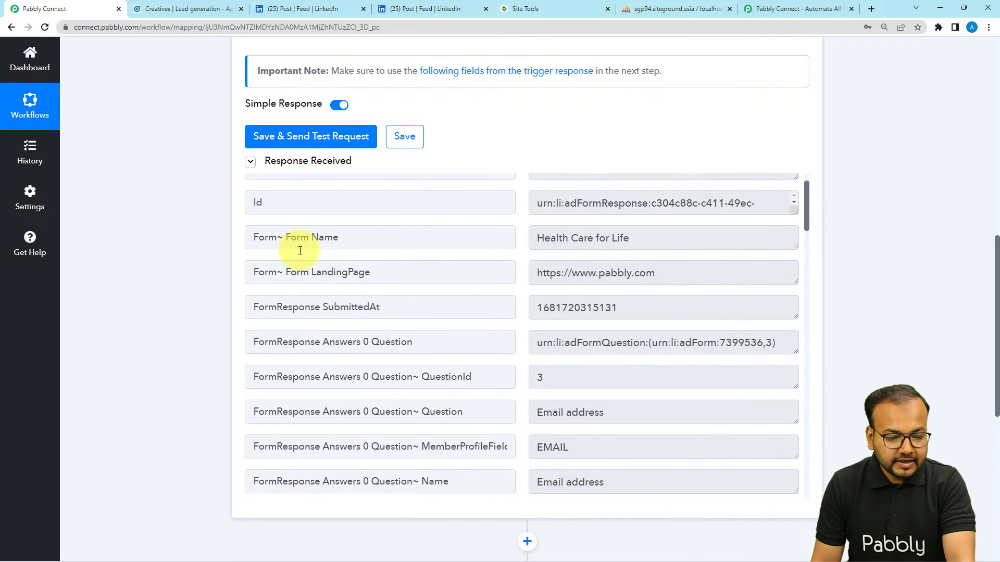
pyautogui.scroll(-1, 299, 251)
pyautogui.scroll(-3, 300, 251)
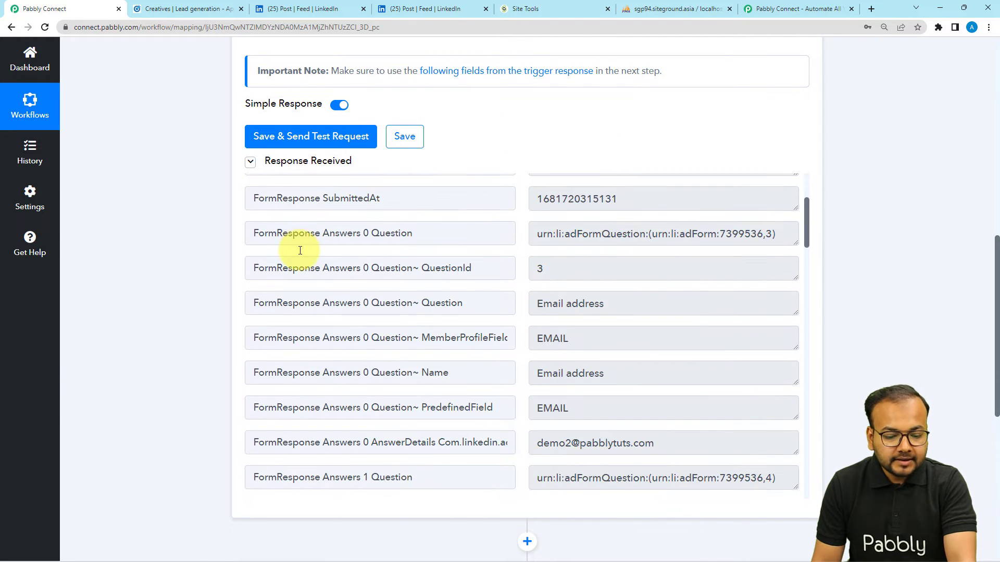
pyautogui.click(661, 399)
pyautogui.moveTo(662, 399); pyautogui.dragTo(502, 413)
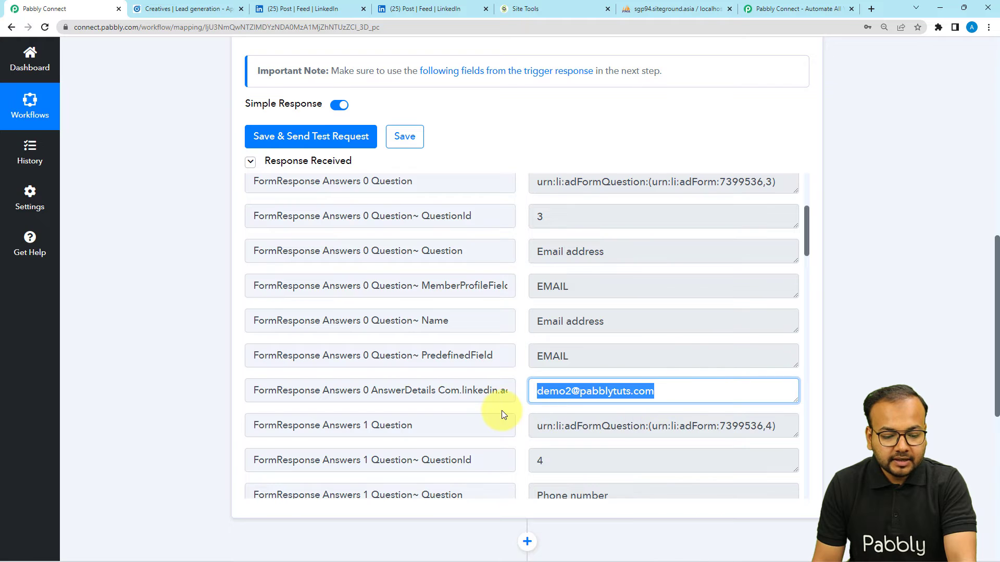
# Step: Check the received phone number and first and last name values in the response
pyautogui.scroll(-5, 380, 357)
pyautogui.moveTo(589, 364); pyautogui.dragTo(435, 361)
pyautogui.scroll(-8, 435, 361)
pyautogui.scroll(-15, 435, 361)
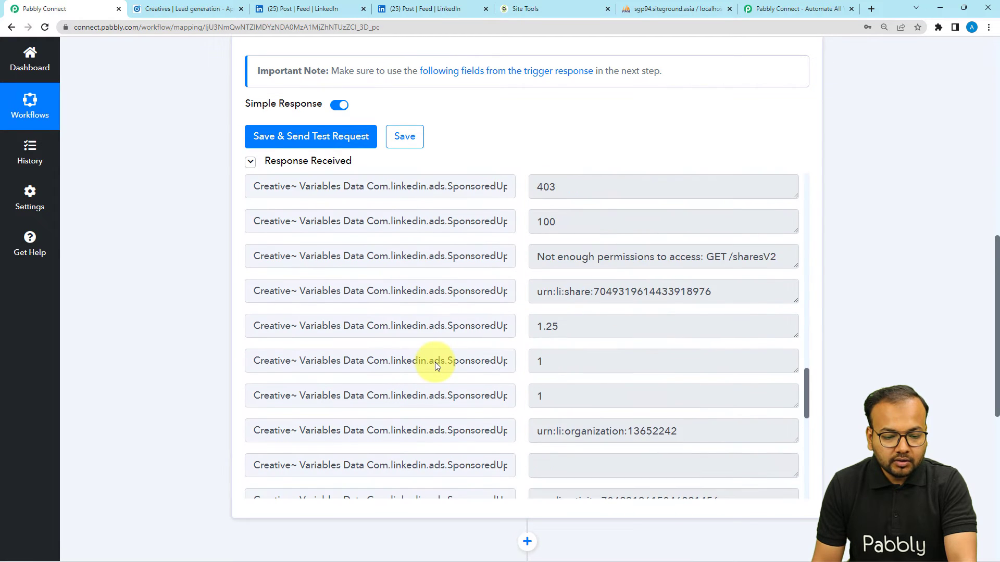
pyautogui.scroll(-2, 435, 361)
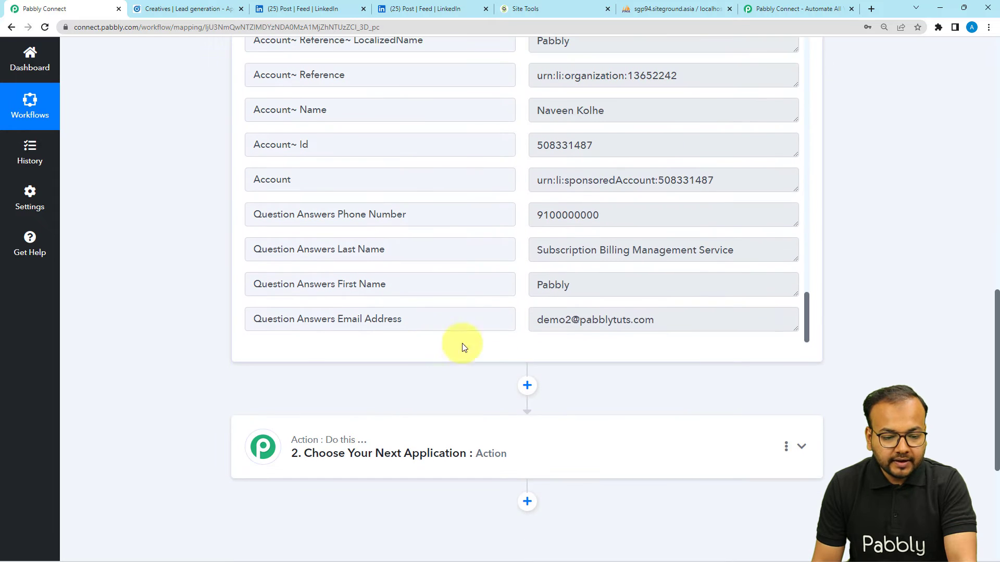
pyautogui.moveTo(657, 319); pyautogui.dragTo(508, 290)
pyautogui.moveTo(727, 252); pyautogui.dragTo(475, 220)
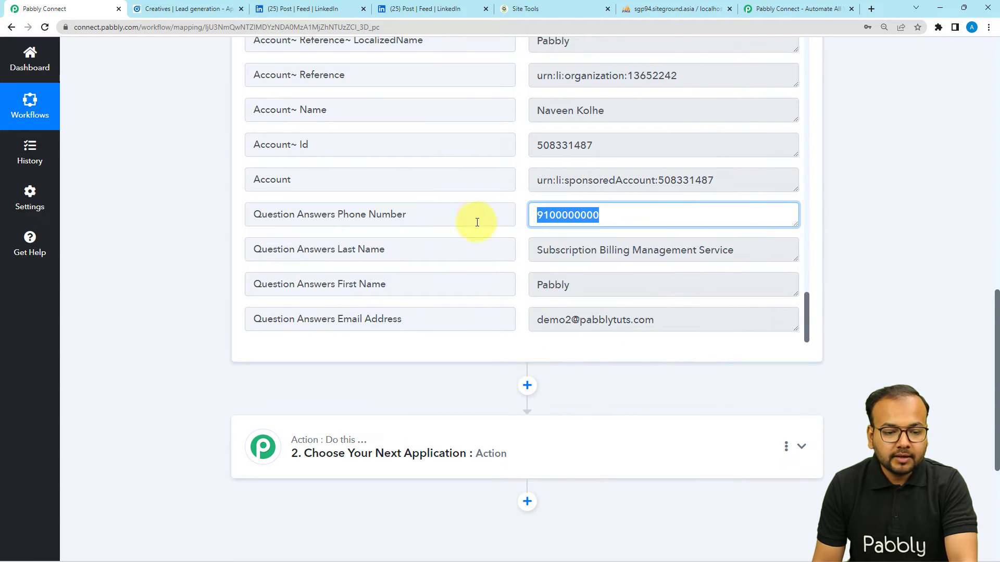
pyautogui.click(114, 192)
pyautogui.scroll(-5, 116, 193)
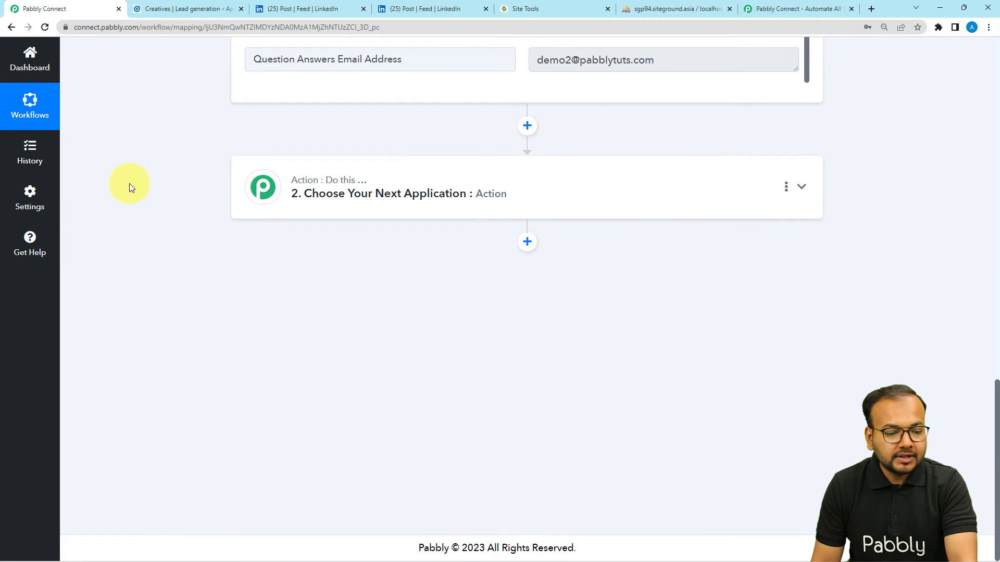
# Step: Search 'mys' and pick MySQL as the second step's app
pyautogui.click(350, 212)
pyautogui.scroll(-2, 185, 212)
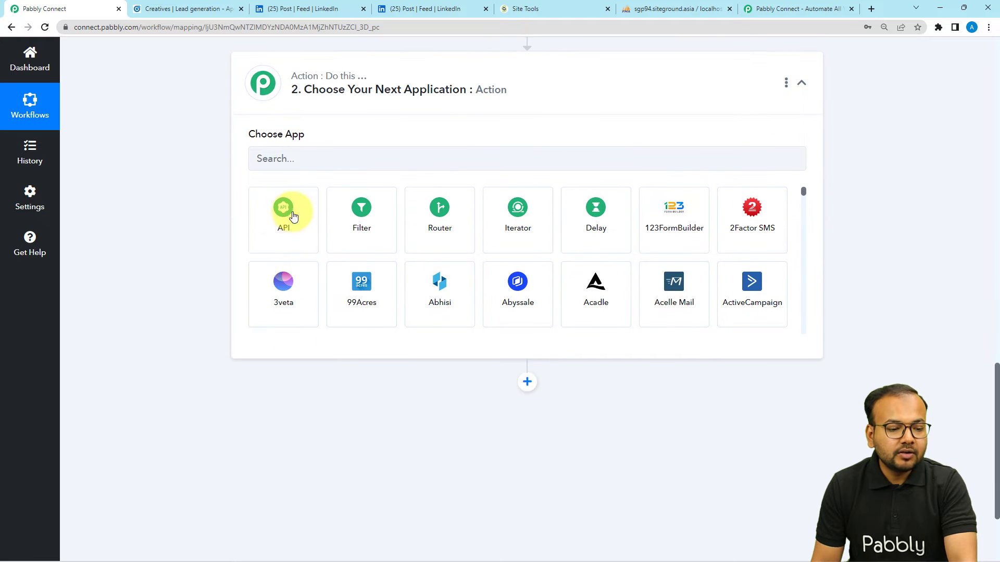
pyautogui.click(302, 157)
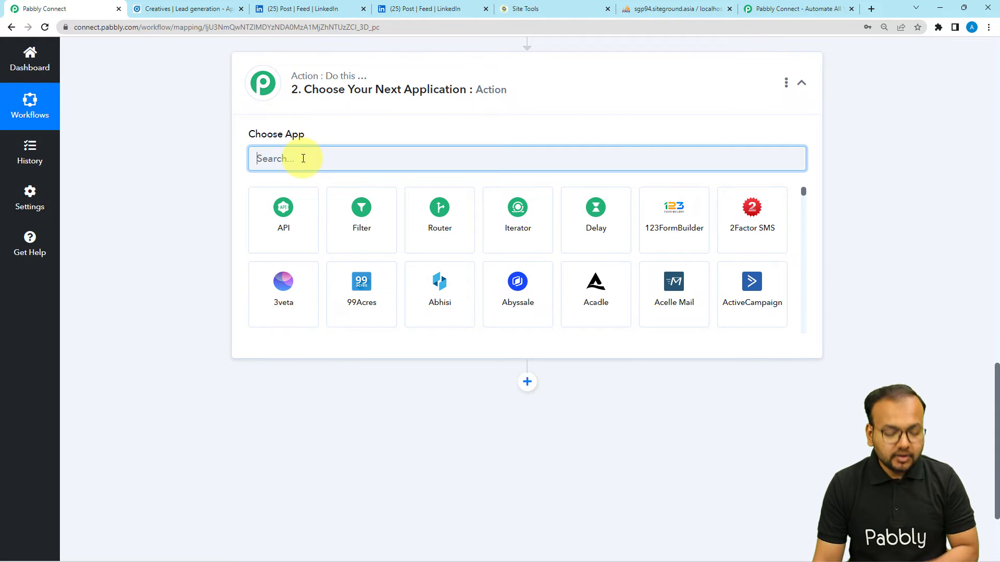
pyautogui.write('mys')
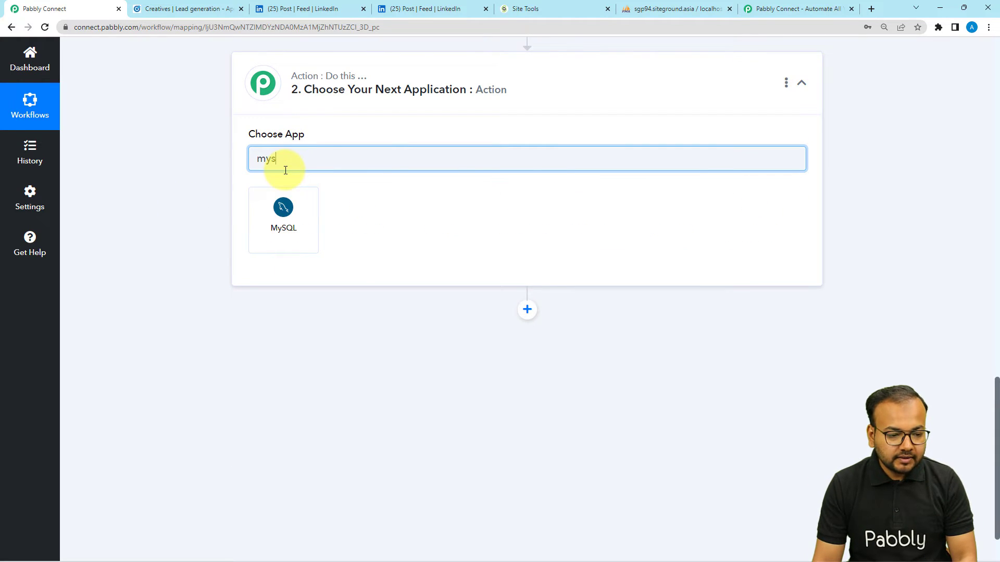
pyautogui.click(264, 235)
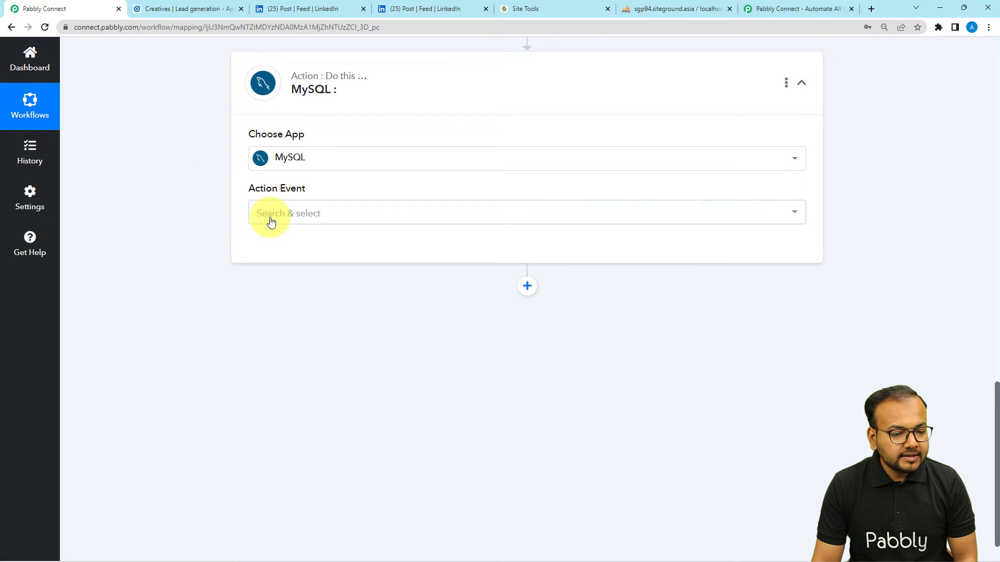
# Step: Choose the Insert Row action event and start adding a new MySQL connection
pyautogui.click(269, 213)
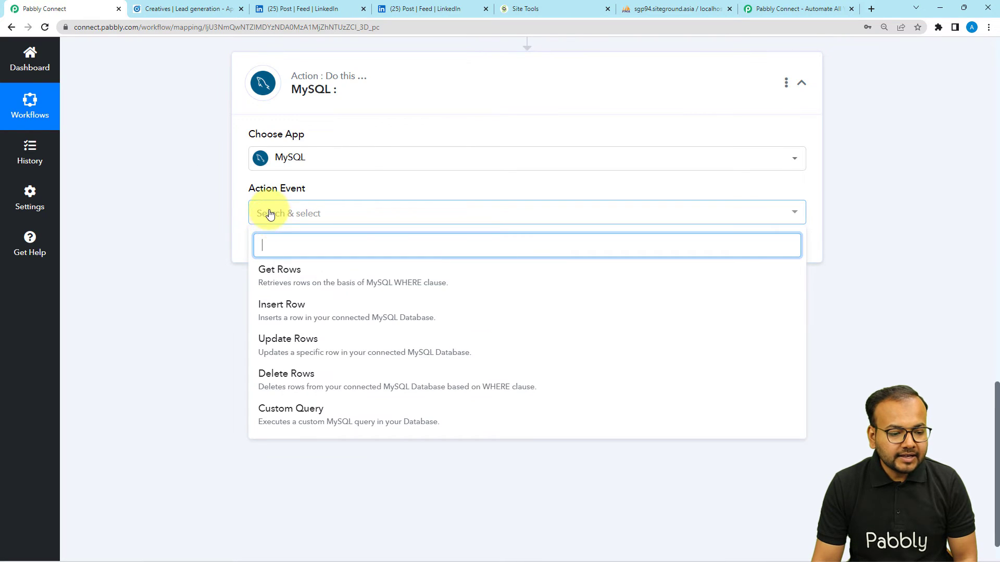
pyautogui.click(287, 307)
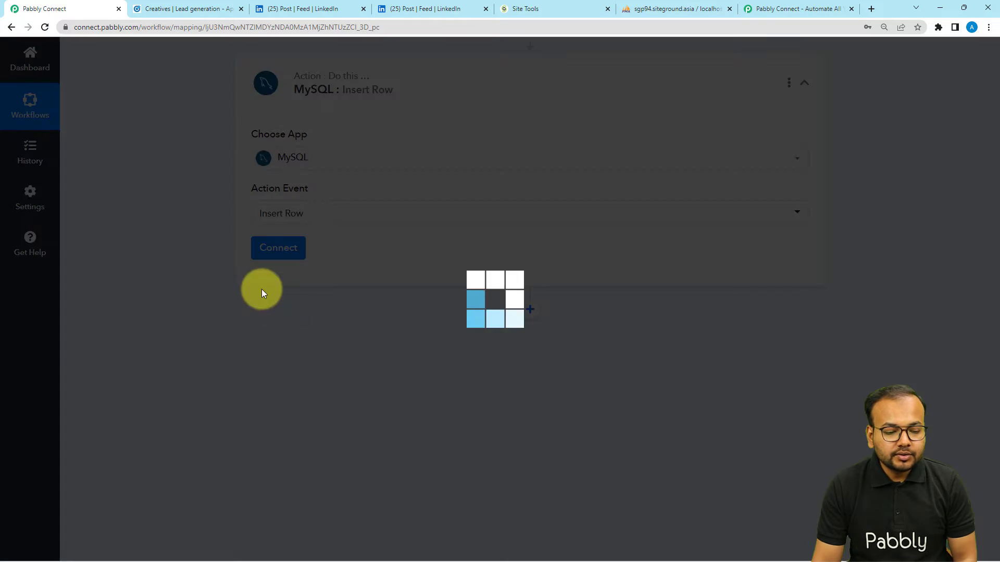
pyautogui.click(276, 253)
pyautogui.click(461, 166)
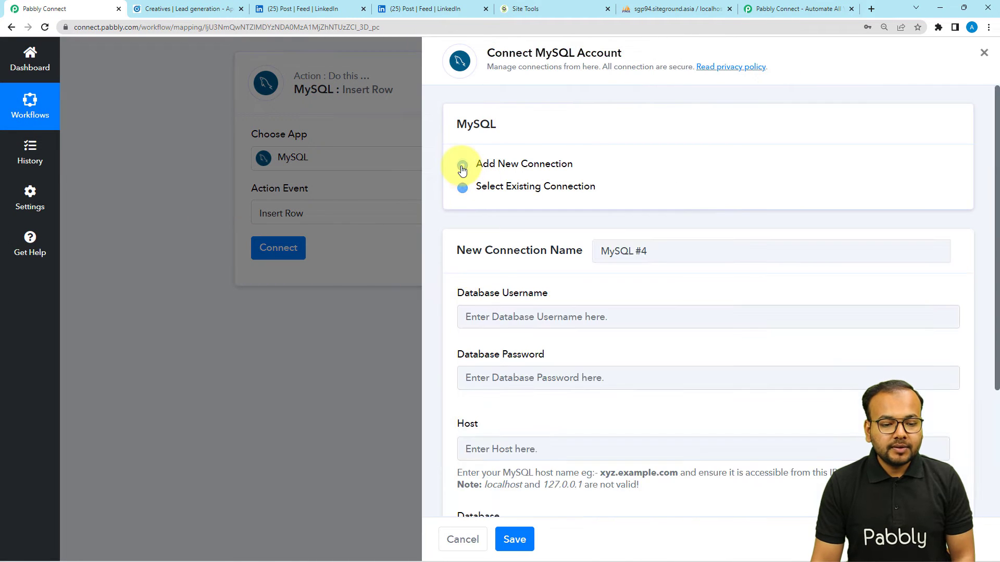
pyautogui.scroll(-2, 529, 257)
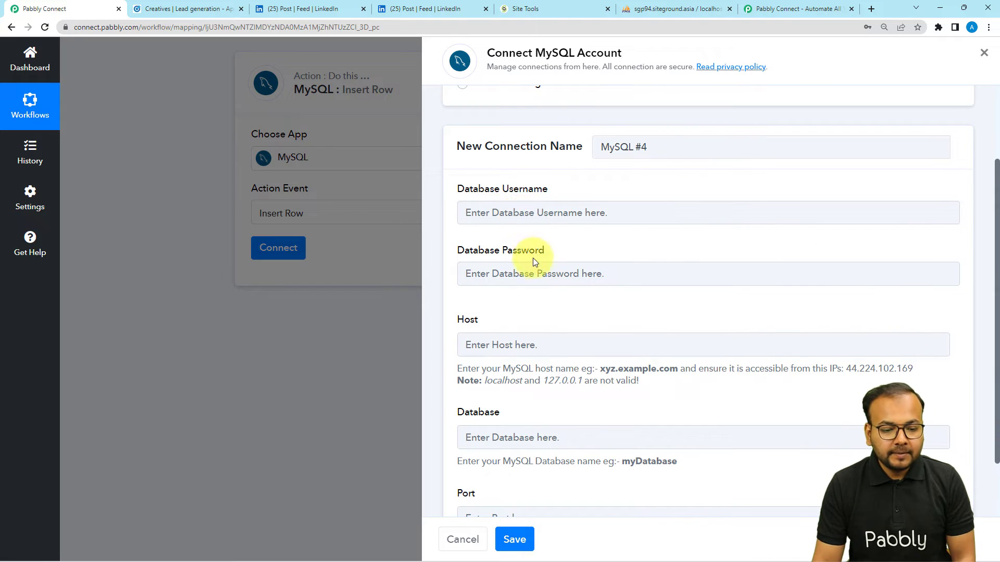
pyautogui.scroll(-2, 545, 271)
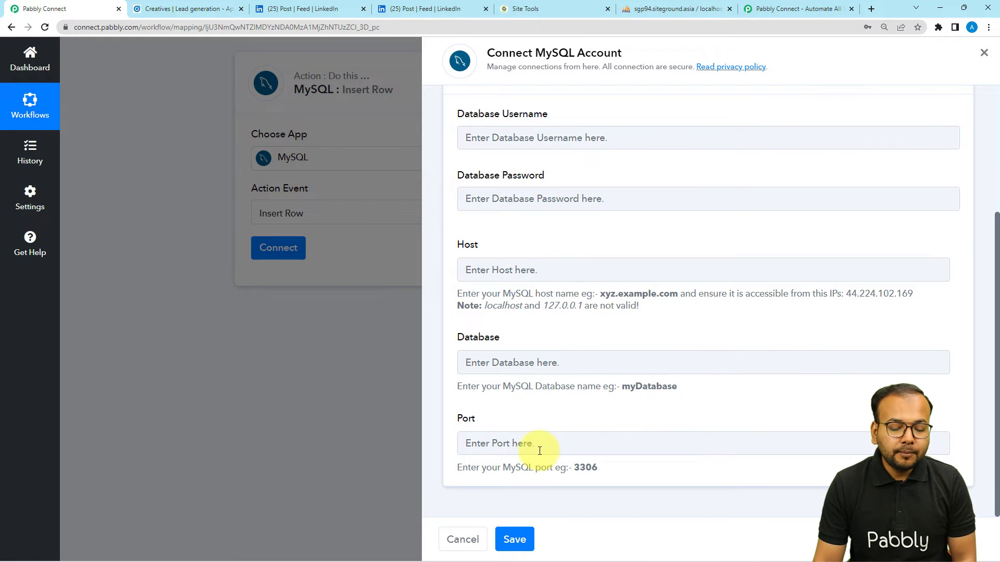
pyautogui.scroll(1, 557, 444)
pyautogui.scroll(-1, 557, 443)
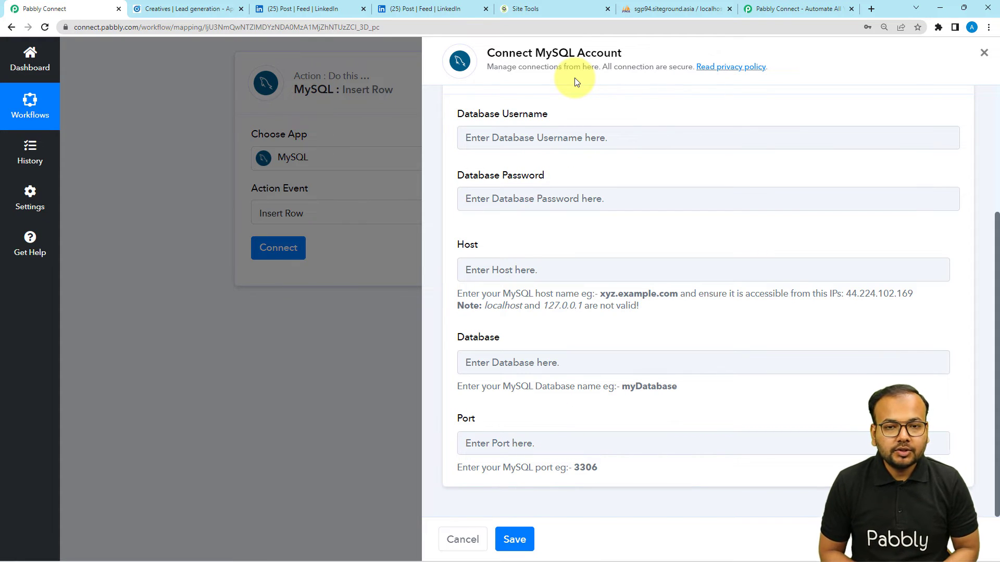
# Step: Copy 'phpMyAdmin' from the SiteGround MySQL Manager page, then return to Pabbly's Database Username field
pyautogui.click(546, 12)
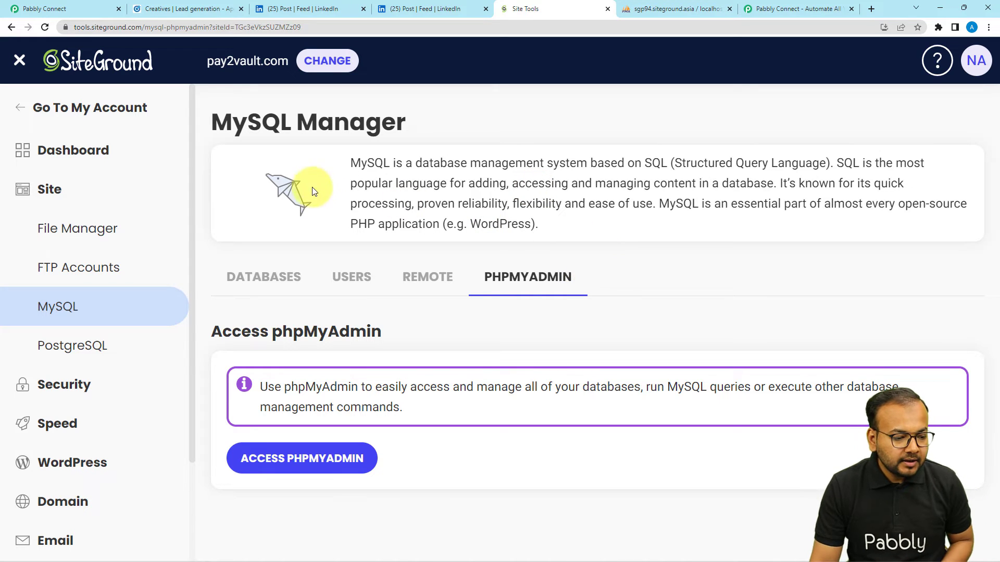
pyautogui.scroll(-2, 45, 393)
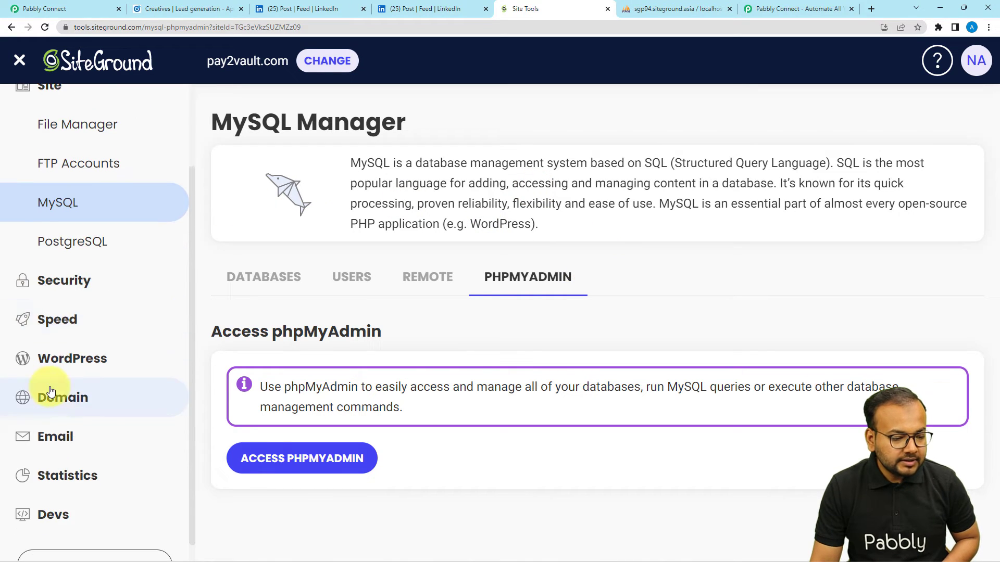
pyautogui.scroll(1, 32, 388)
pyautogui.scroll(-1, 18, 383)
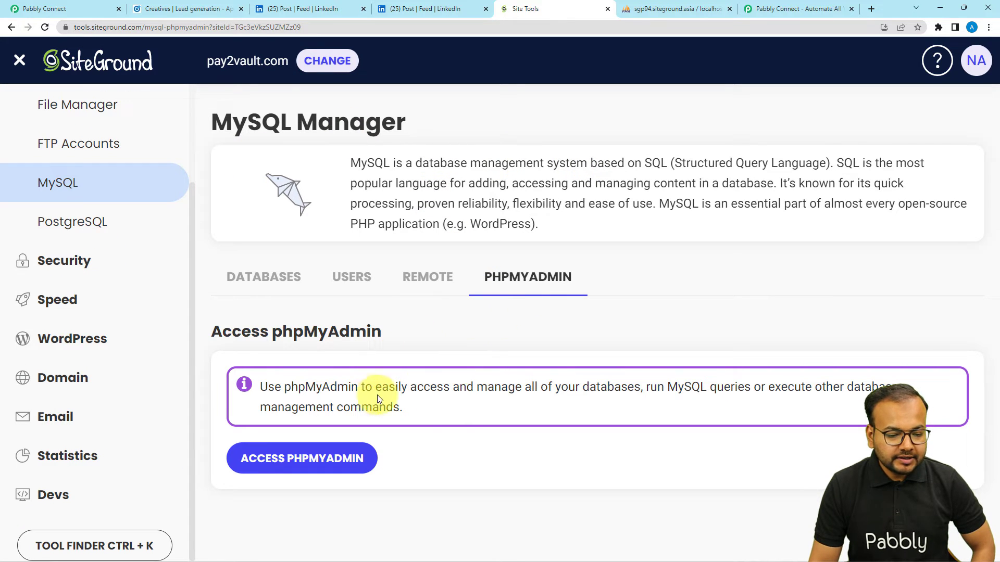
pyautogui.moveTo(285, 388); pyautogui.dragTo(359, 388)
pyautogui.hotkey('ctrl', 'c')
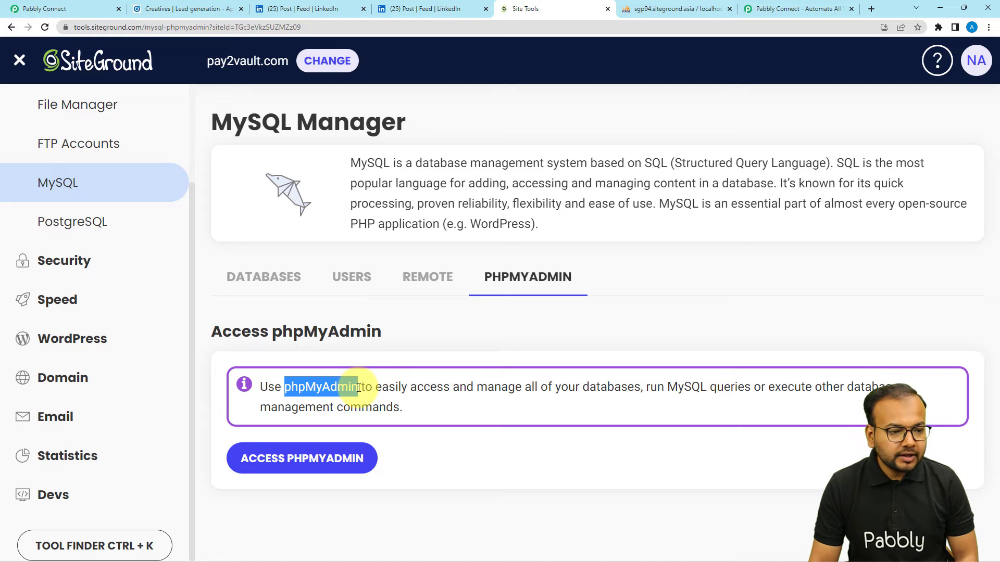
pyautogui.click(88, 9)
pyautogui.click(469, 192)
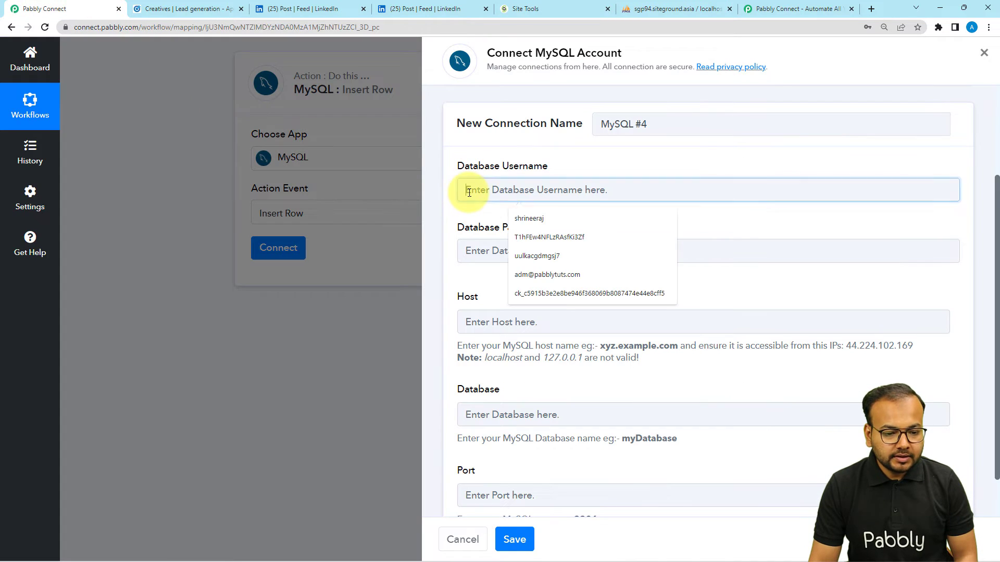
# Step: Paste 'phpMyAdmin' into the MySQL connection's Database Username field
pyautogui.hotkey('ctrl', 'v')
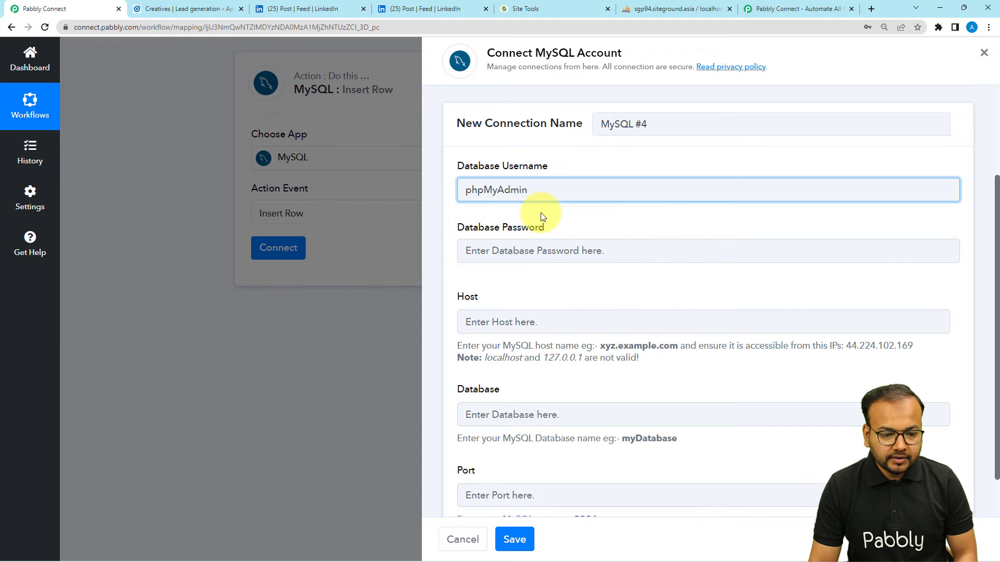
pyautogui.click(542, 212)
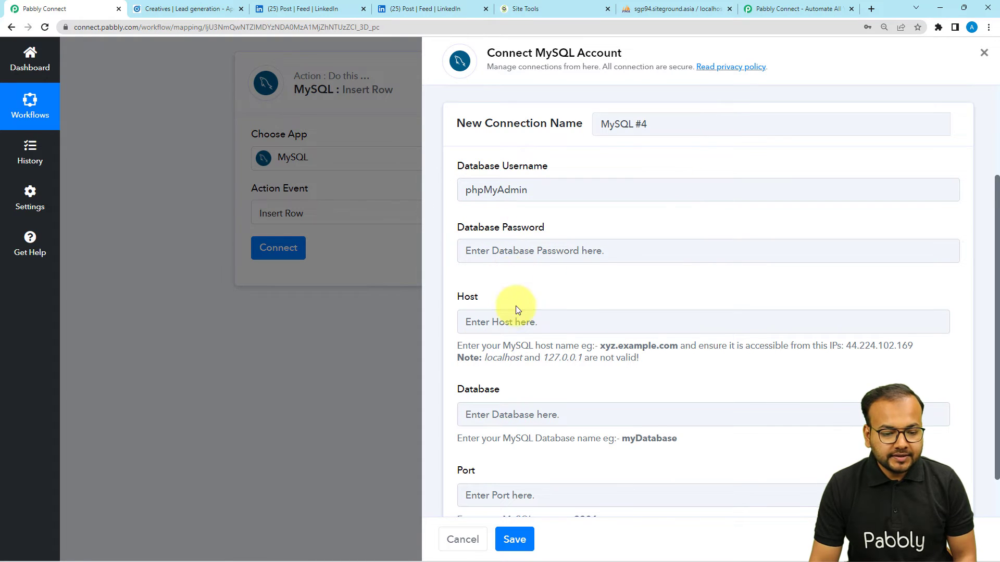
pyautogui.scroll(-1, 510, 302)
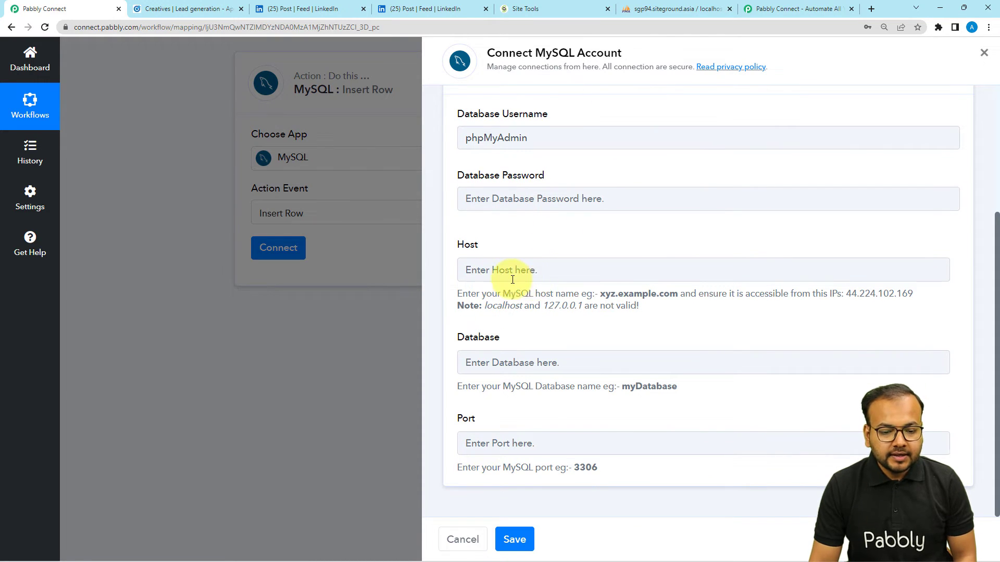
# Step: Copy tools.siteground.com from the Site Tools address bar and paste it into Host
pyautogui.click(523, 8)
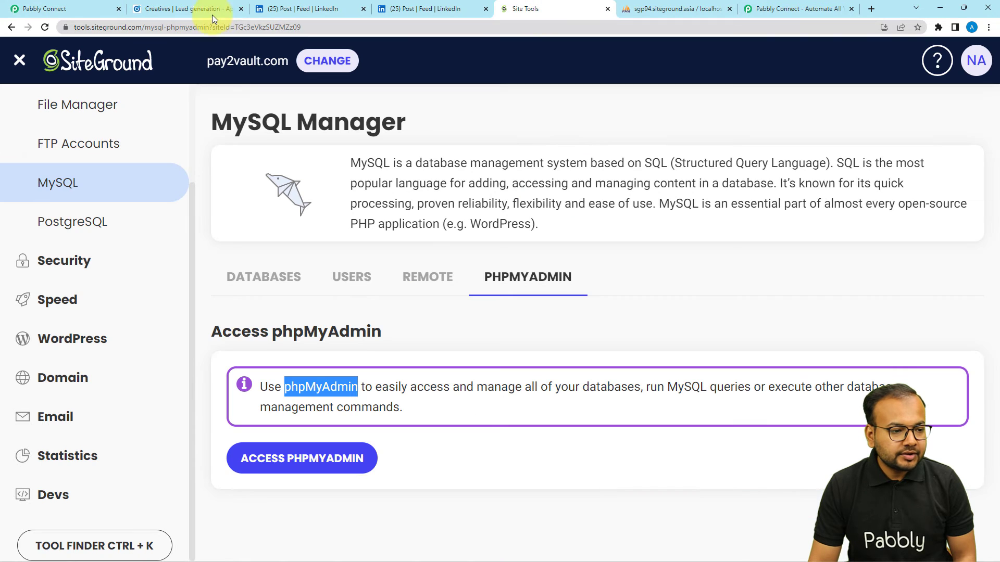
pyautogui.doubleClick(114, 28)
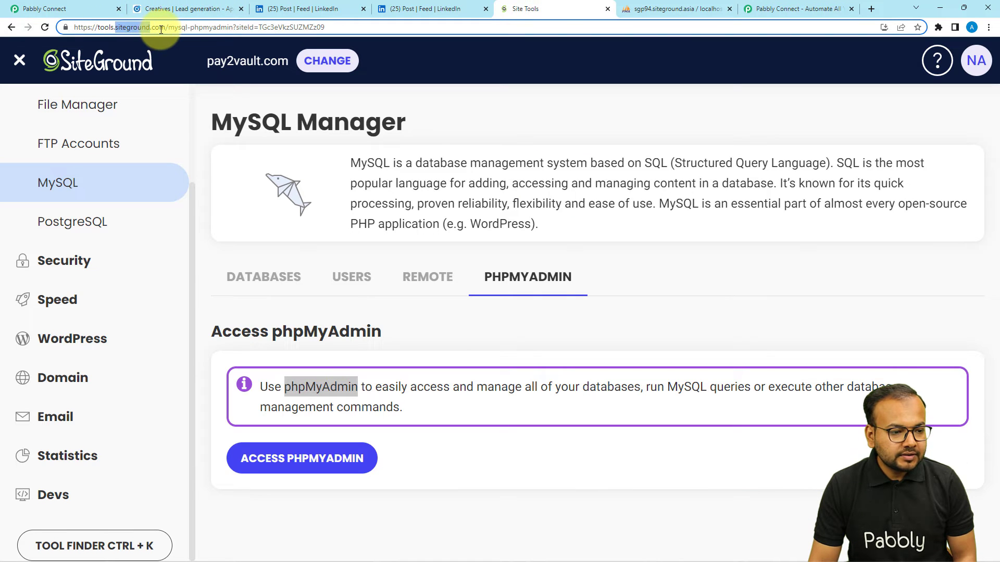
pyautogui.moveTo(165, 29); pyautogui.dragTo(99, 30)
pyautogui.hotkey('ctrl', 'c')
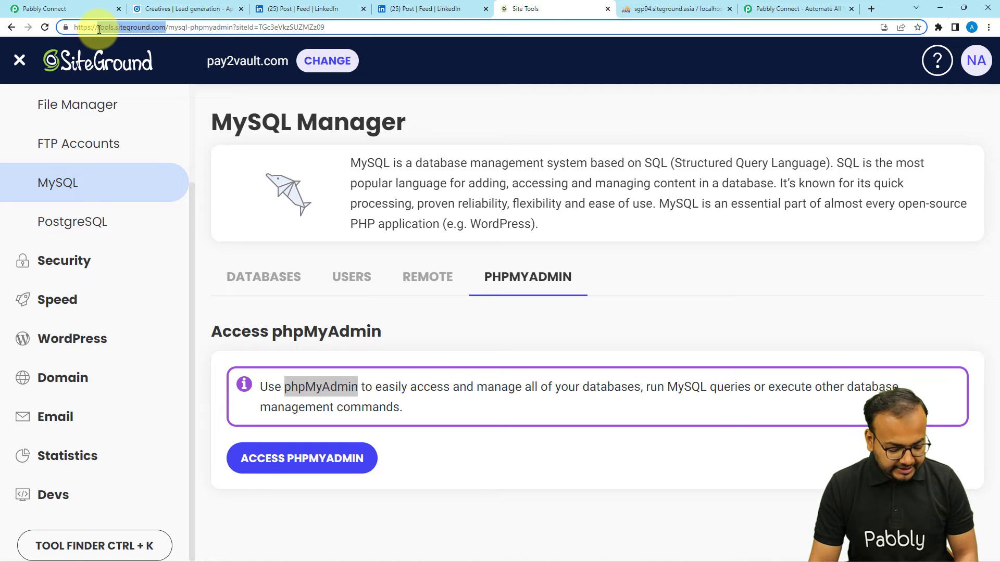
pyautogui.click(44, 8)
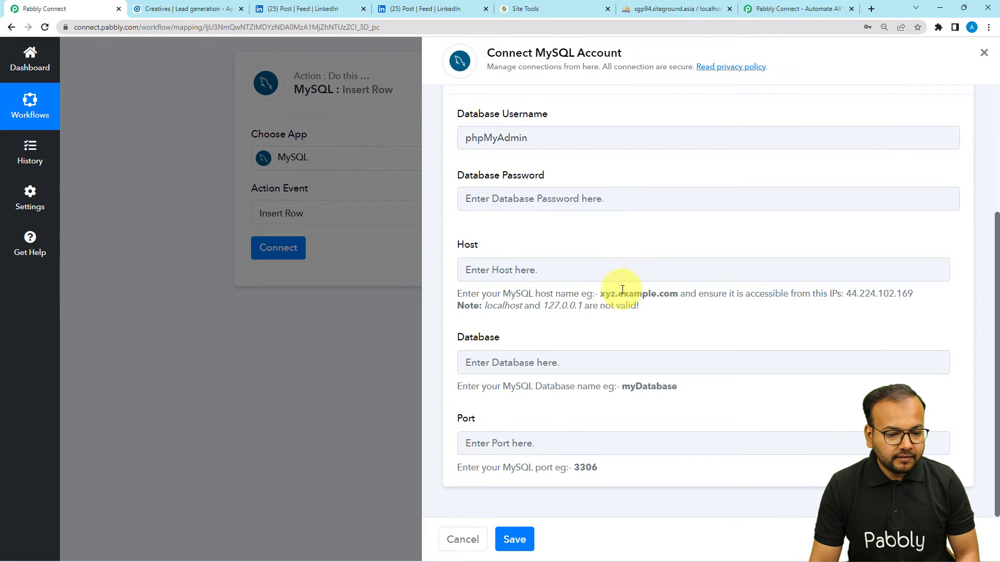
pyautogui.click(576, 274)
pyautogui.hotkey('ctrl', 'v')
pyautogui.click(575, 335)
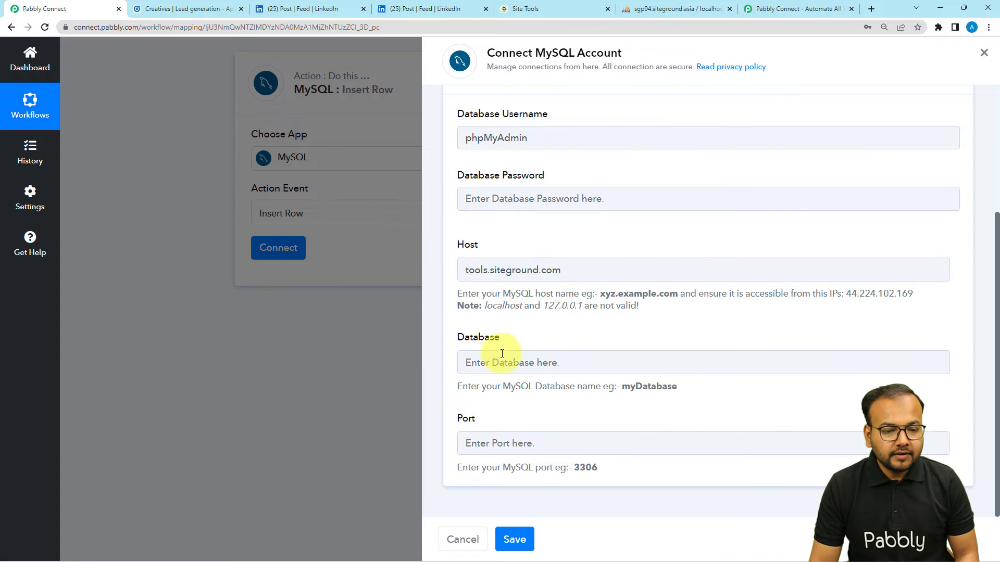
# Step: Copy the link address of the dbjmihdltu4exx database breadcrumb above new_contacts in phpMyAdmin
pyautogui.click(643, 14)
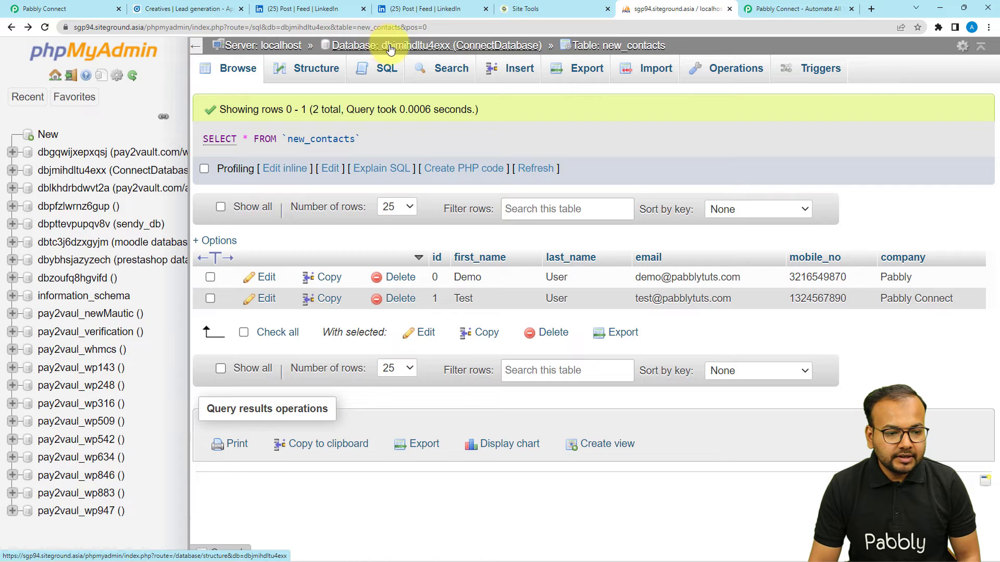
pyautogui.moveTo(385, 48); pyautogui.dragTo(426, 48)
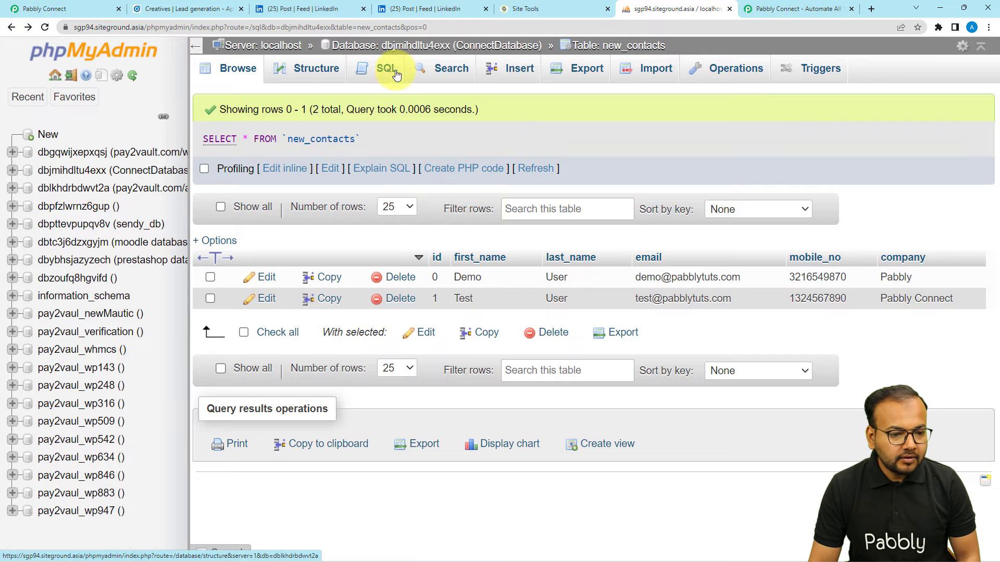
pyautogui.rightClick(403, 48)
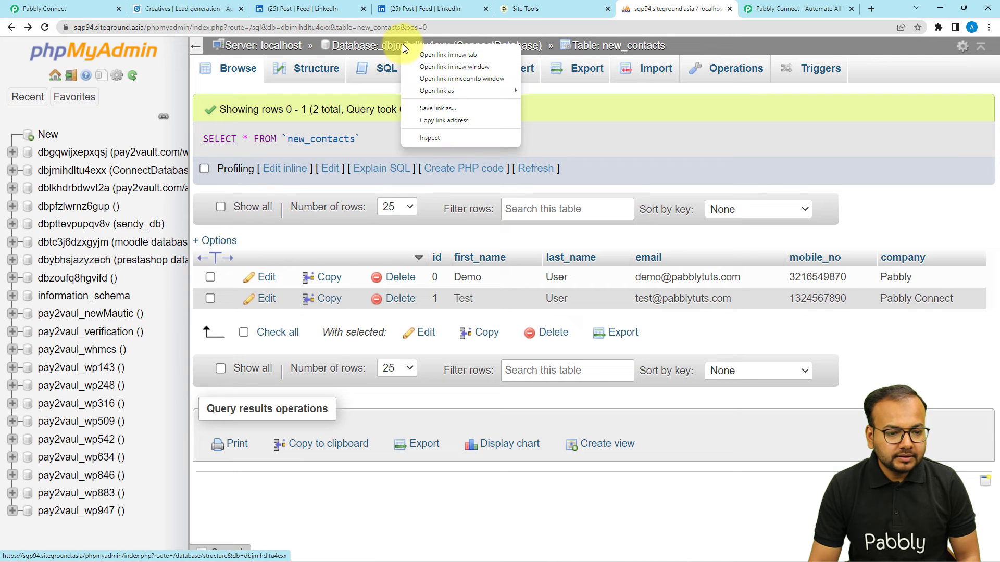
pyautogui.click(432, 120)
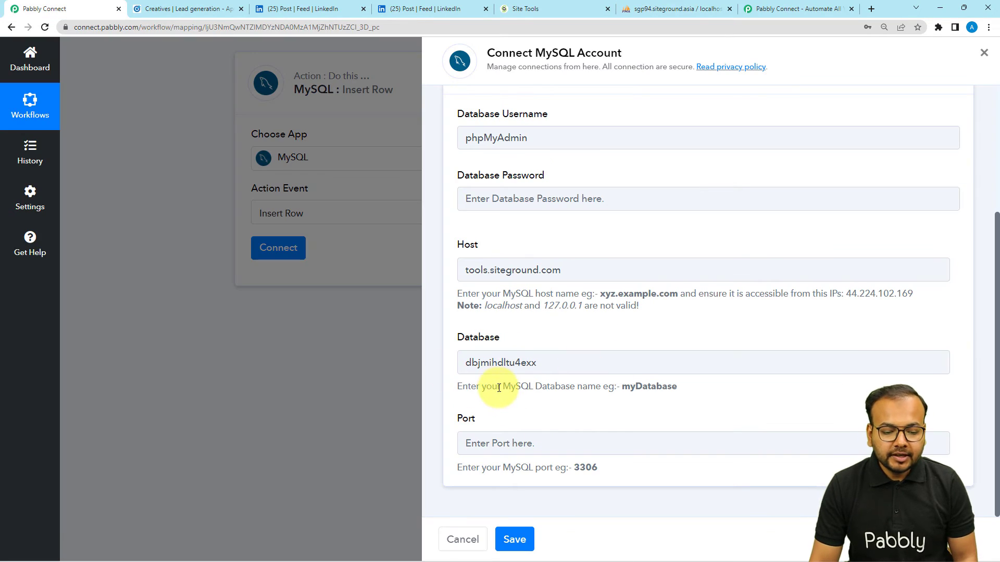
# Step: Use the existing MySQL #3 connection for the Insert Row action and save it
pyautogui.click(527, 445)
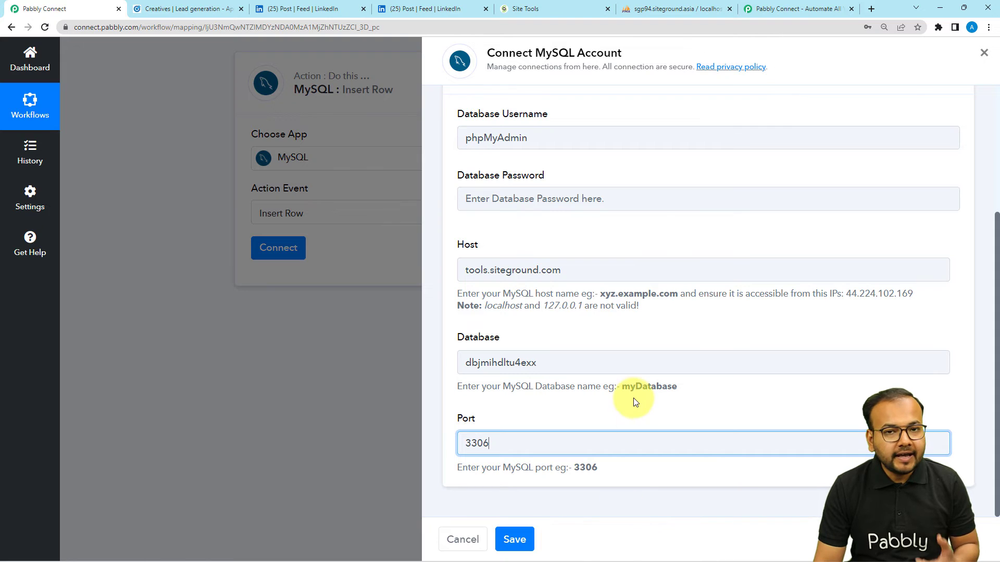
pyautogui.scroll(2, 633, 398)
pyautogui.scroll(2, 634, 398)
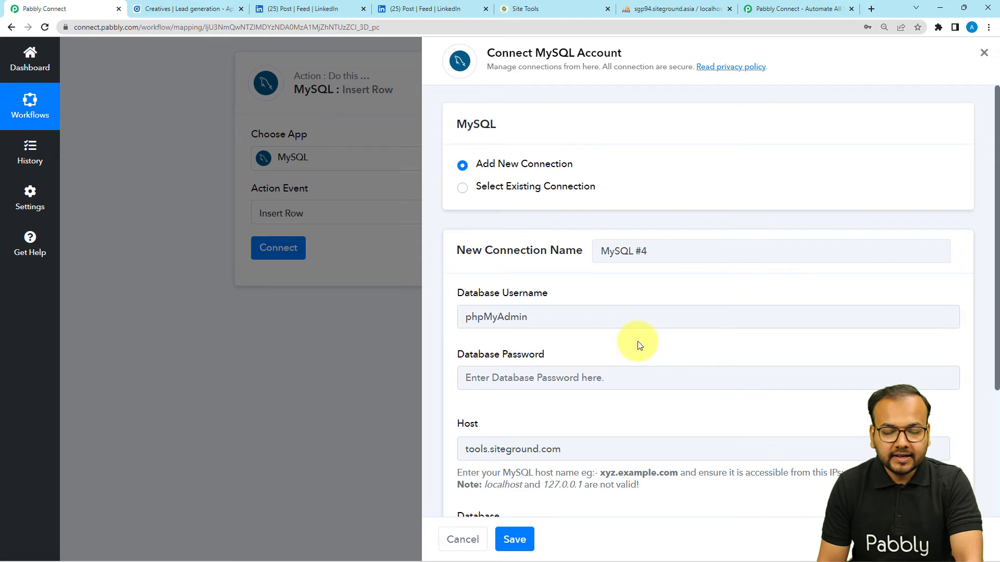
pyautogui.click(462, 189)
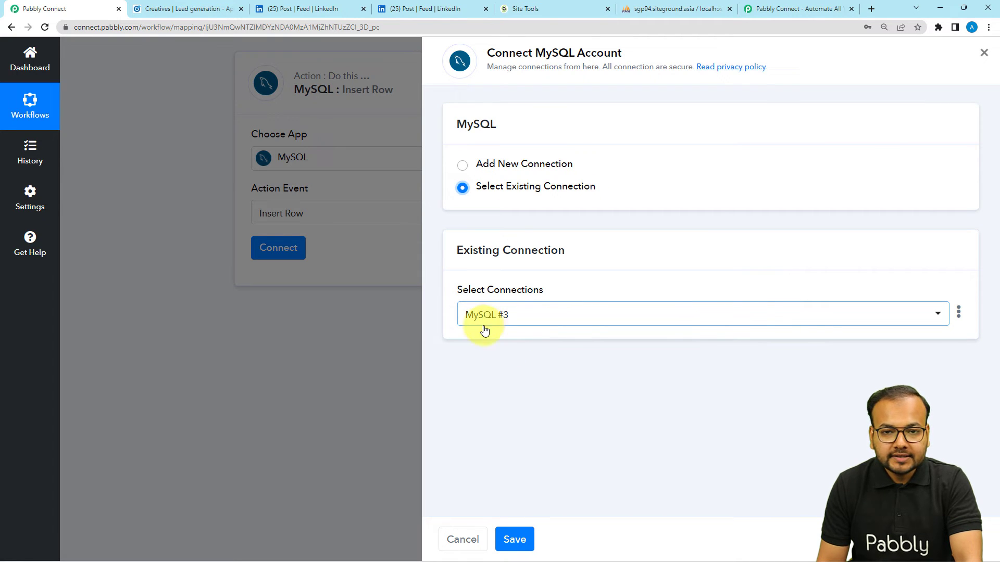
pyautogui.click(495, 315)
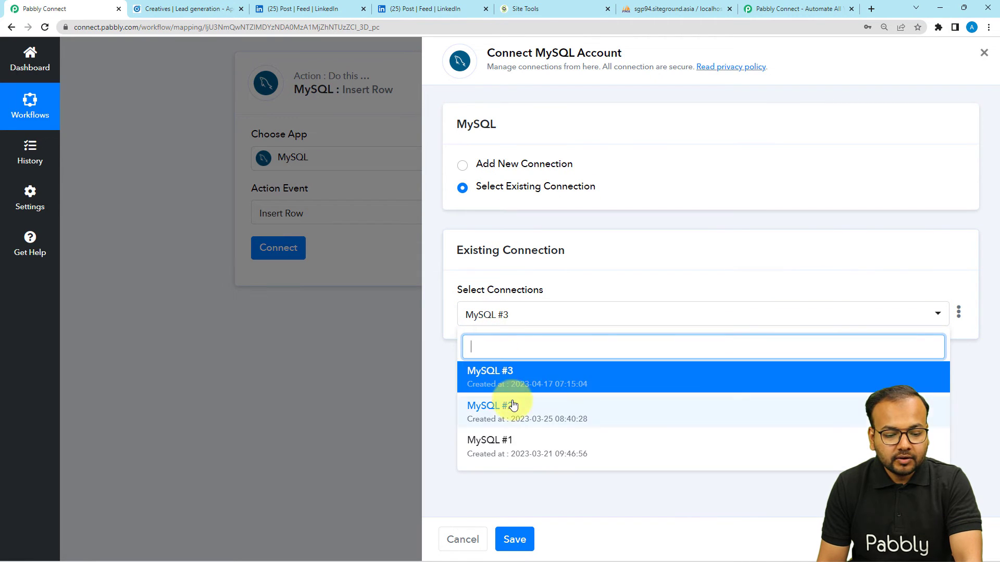
pyautogui.click(547, 281)
pyautogui.click(524, 536)
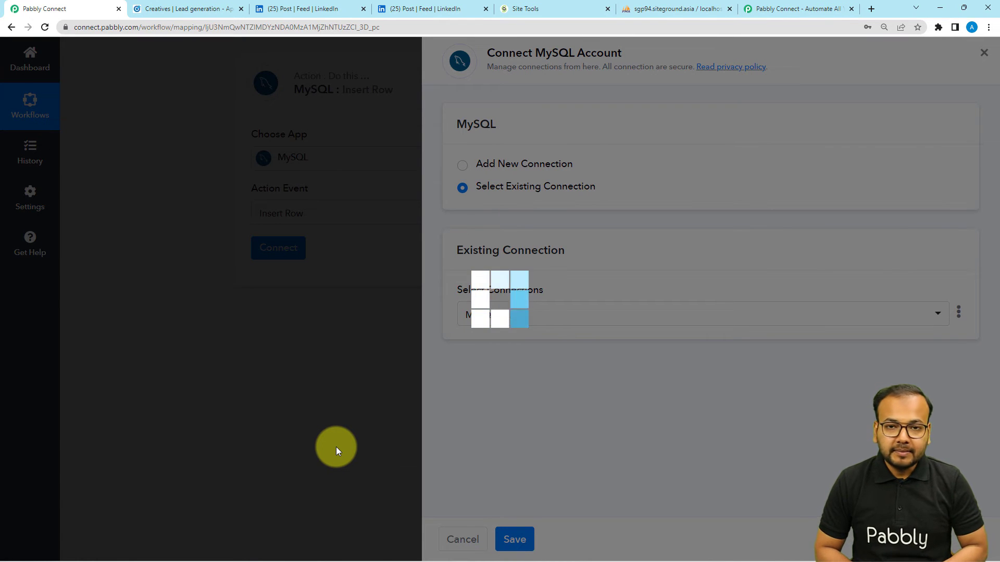
pyautogui.scroll(-2, 149, 301)
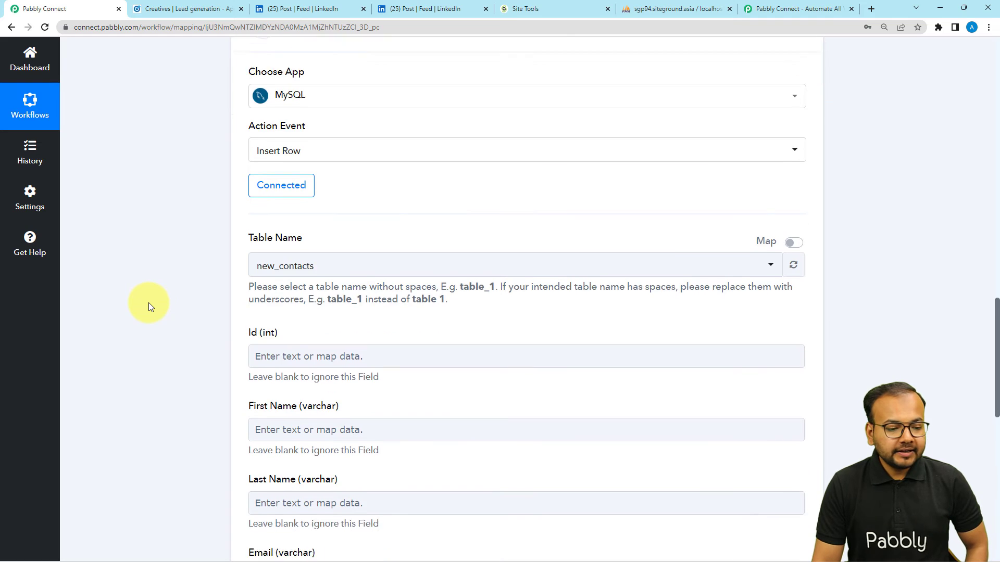
# Step: Keep new_contacts as the Table Name, then view that table in phpMyAdmin
pyautogui.click(303, 225)
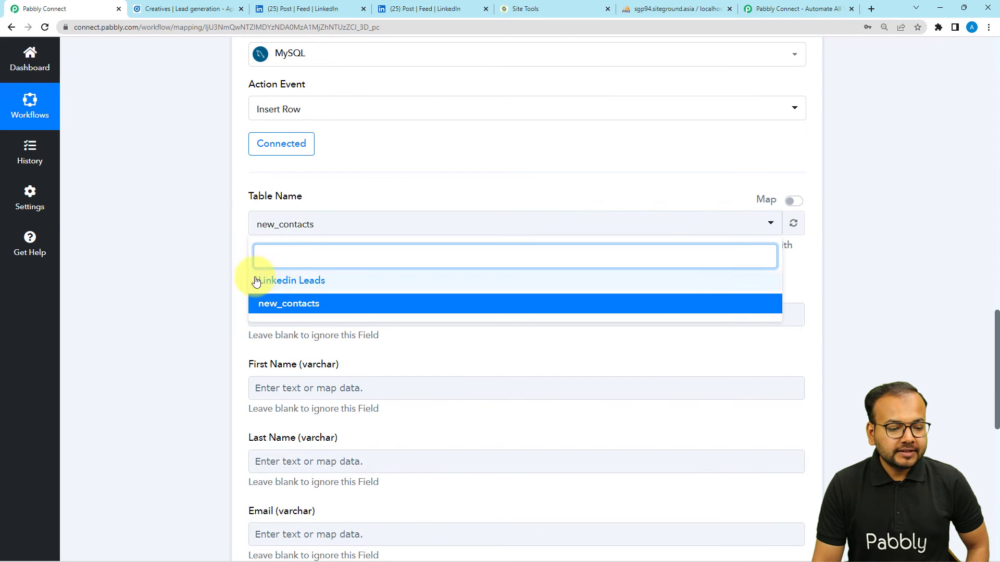
pyautogui.click(263, 303)
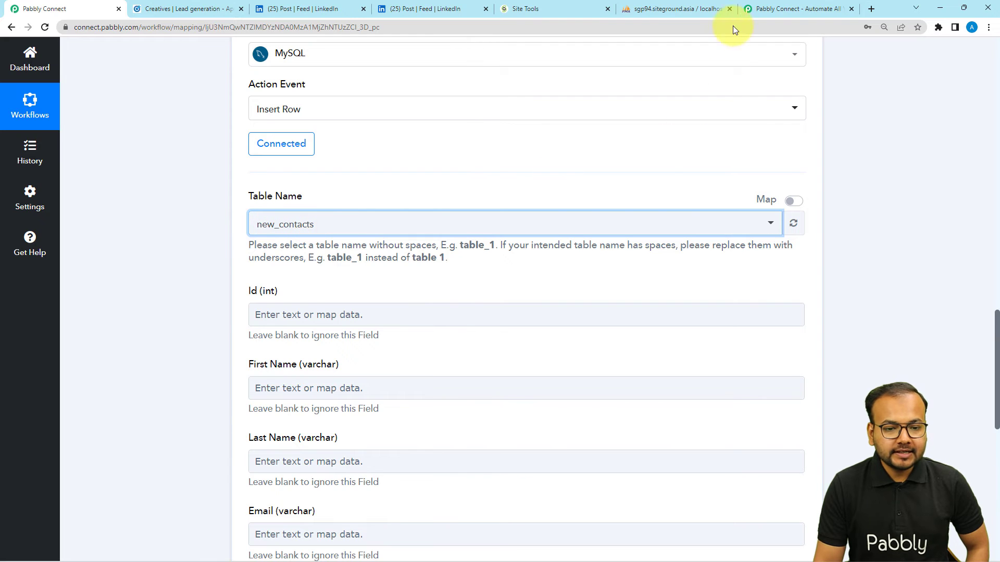
pyautogui.click(716, 5)
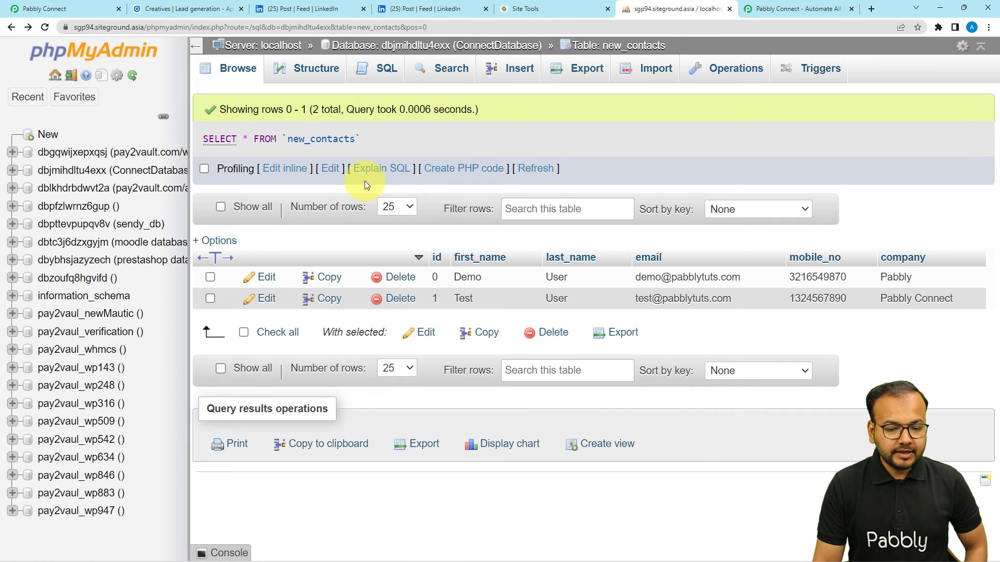
# Step: Browse the 2 existing rows of new_contacts in phpMyAdmin, then return to Pabbly Connect
pyautogui.hotkey('alt', 'Right')
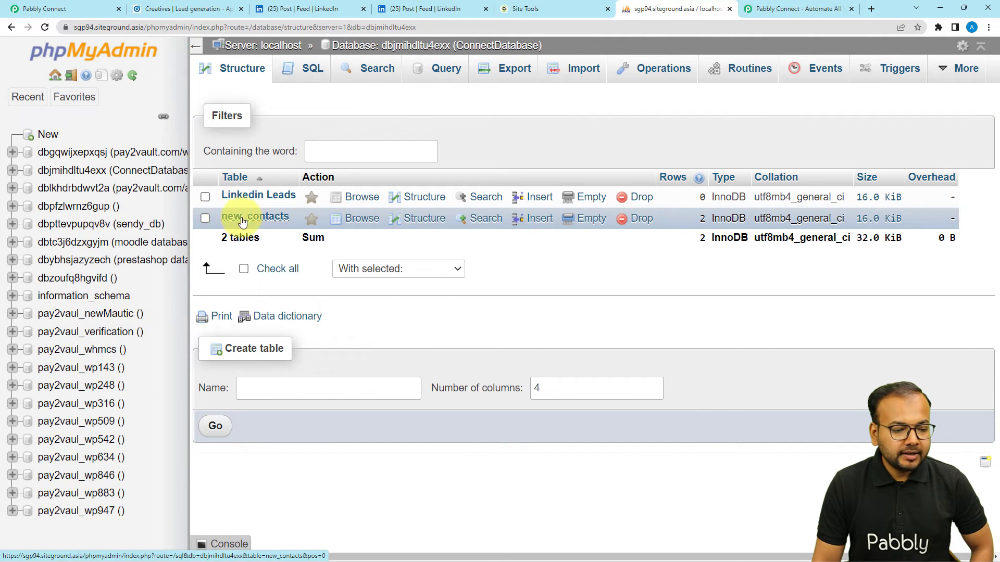
pyautogui.click(348, 223)
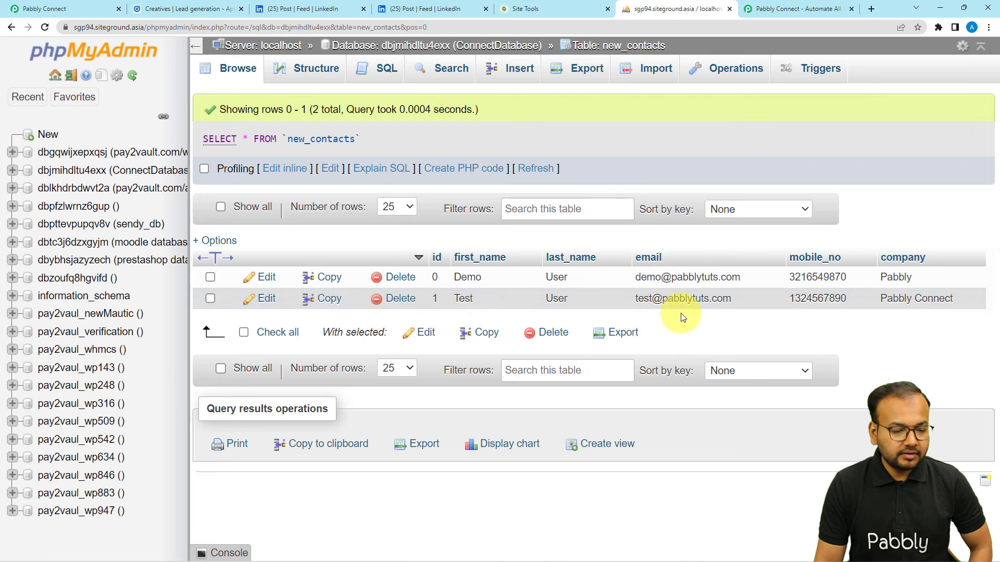
pyautogui.click(21, 13)
pyautogui.scroll(-2, 210, 217)
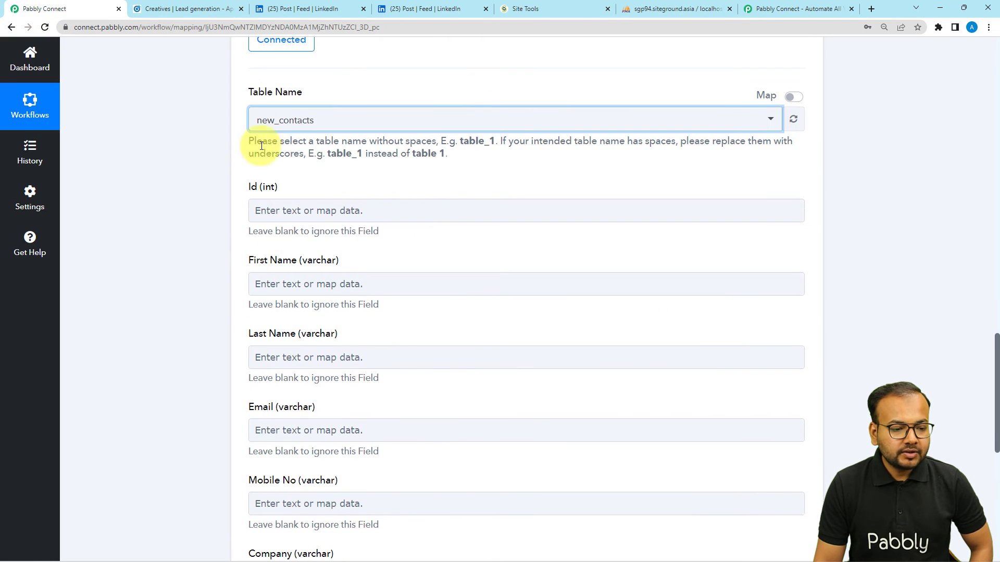
# Step: Glance at the Site Tools and phpMyAdmin tabs, then open the First Name field's data choices
pyautogui.scroll(-1, 211, 232)
pyautogui.scroll(-3, 329, 299)
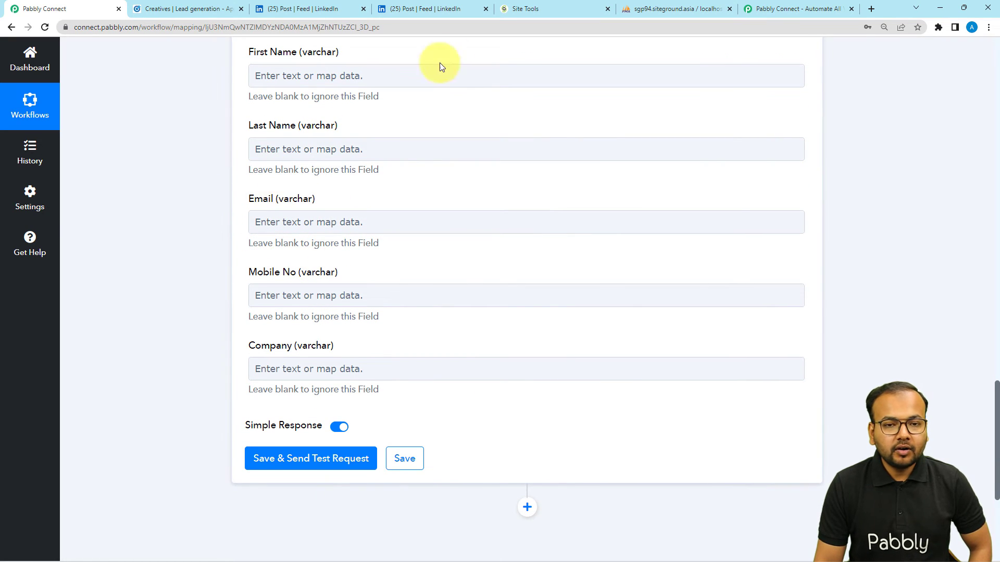
pyautogui.click(574, 11)
pyautogui.click(650, 9)
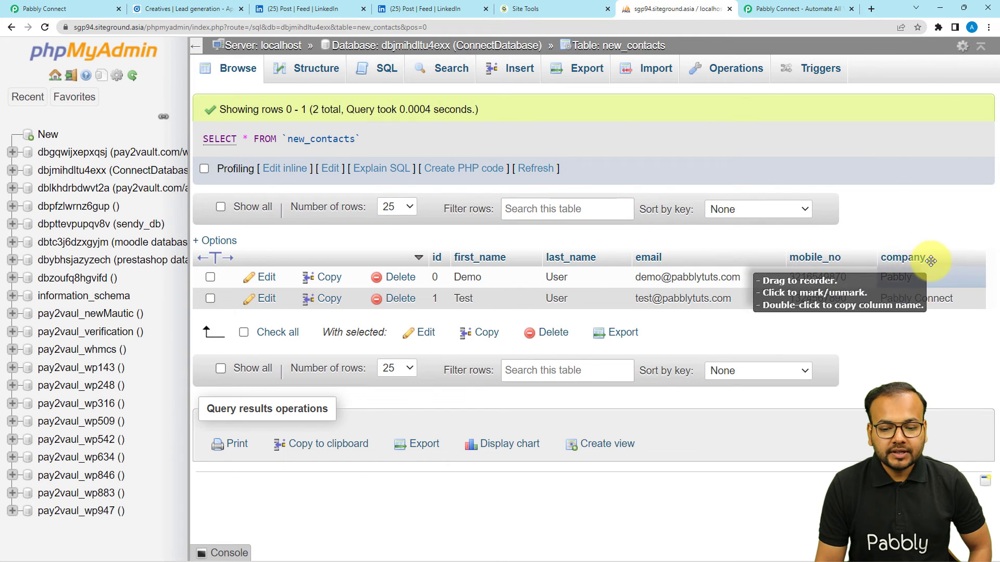
pyautogui.click(24, 11)
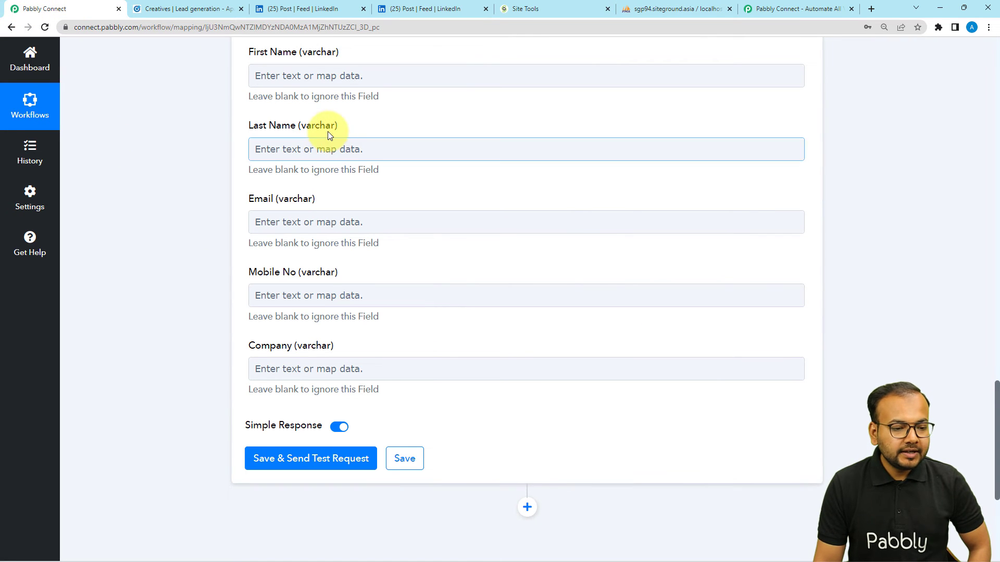
pyautogui.scroll(12, 170, 254)
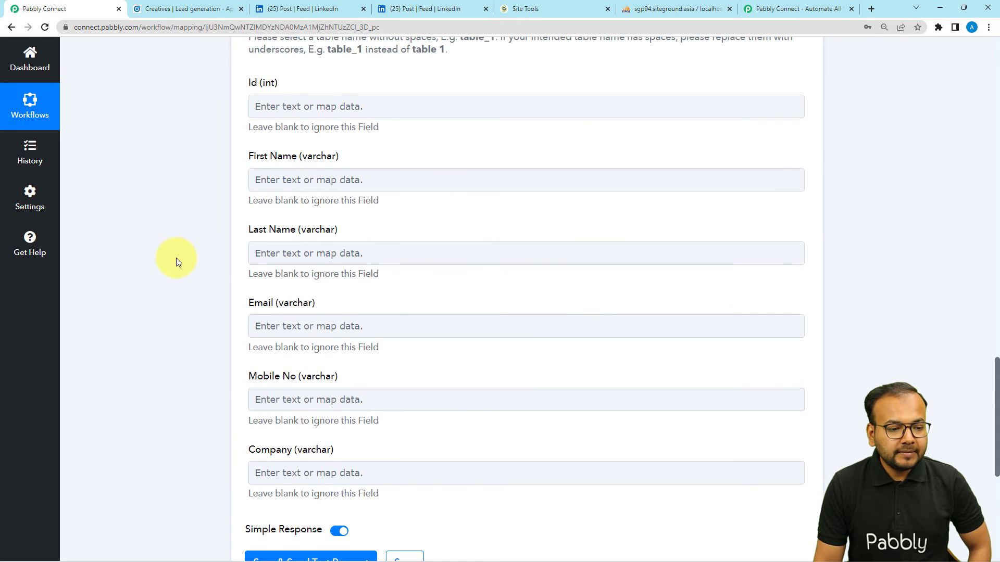
pyautogui.scroll(3, 197, 258)
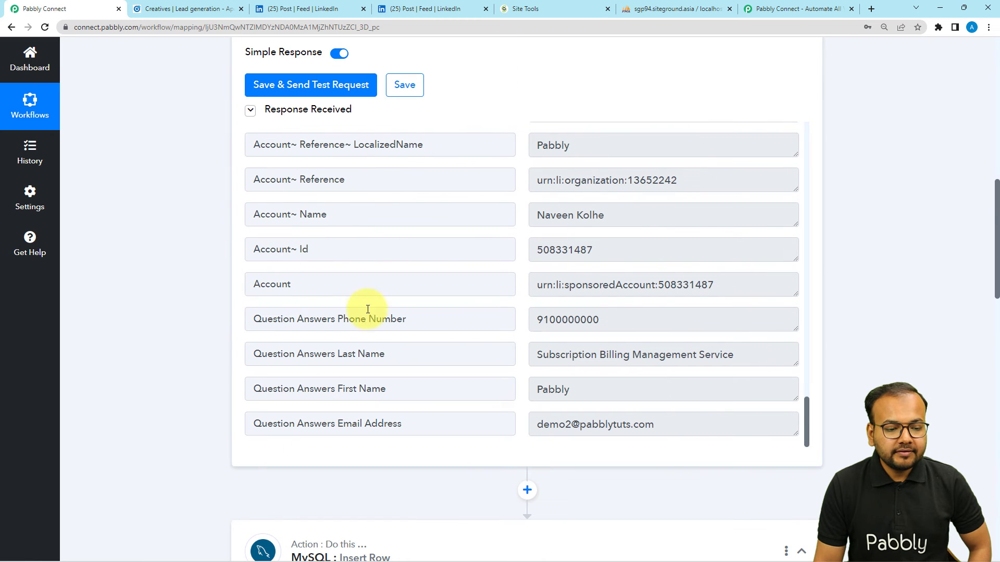
pyautogui.scroll(-14, 186, 403)
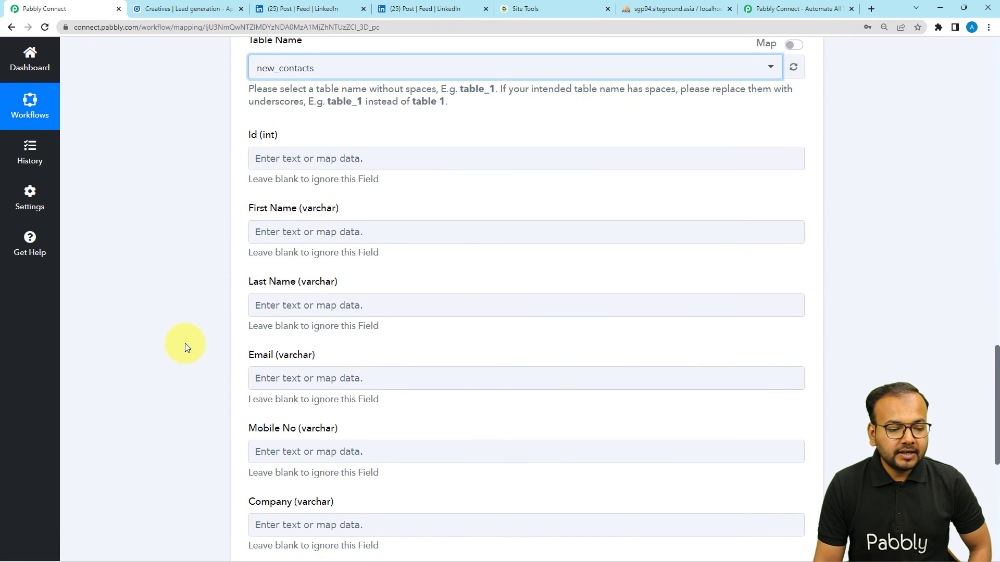
pyautogui.scroll(-2, 187, 347)
pyautogui.click(290, 127)
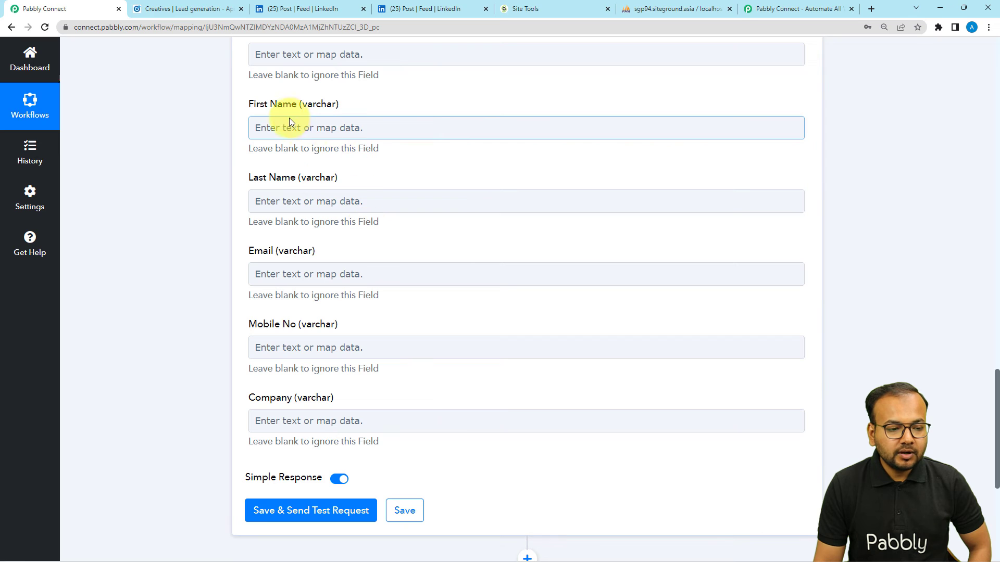
pyautogui.click(296, 128)
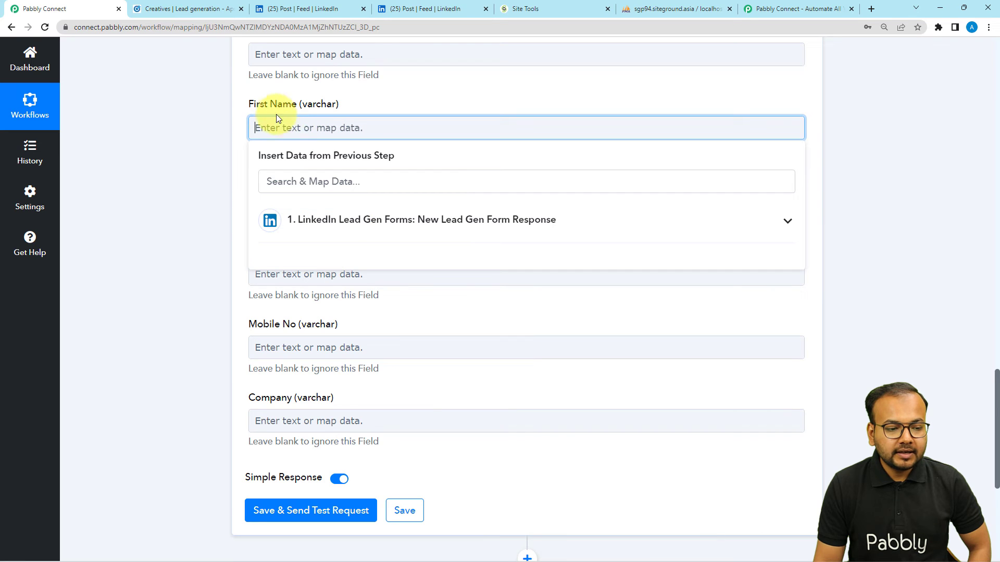
# Step: Map First Name and Last Name to the LinkedIn lead's first and last name answers
pyautogui.click(327, 227)
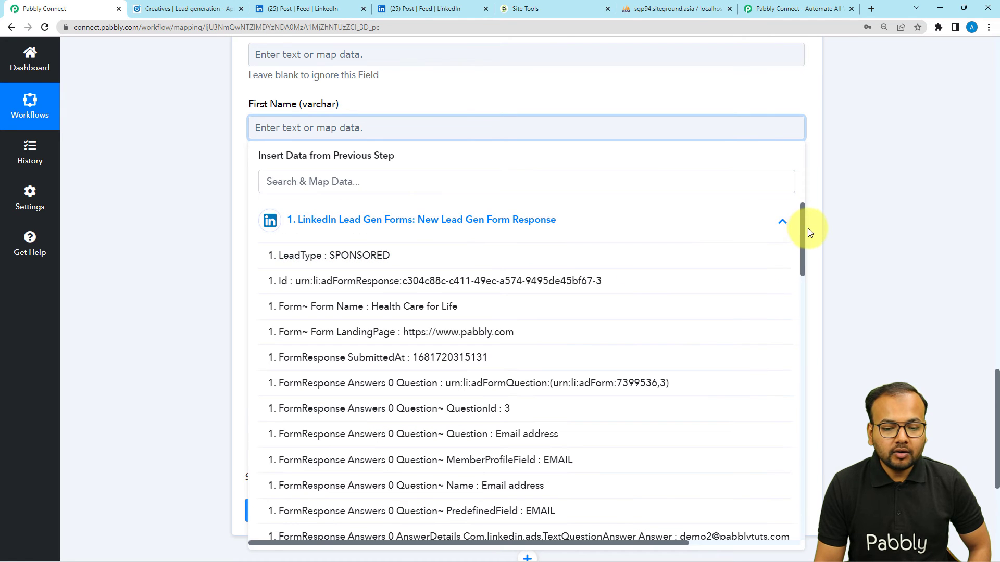
pyautogui.moveTo(802, 235); pyautogui.dragTo(810, 479)
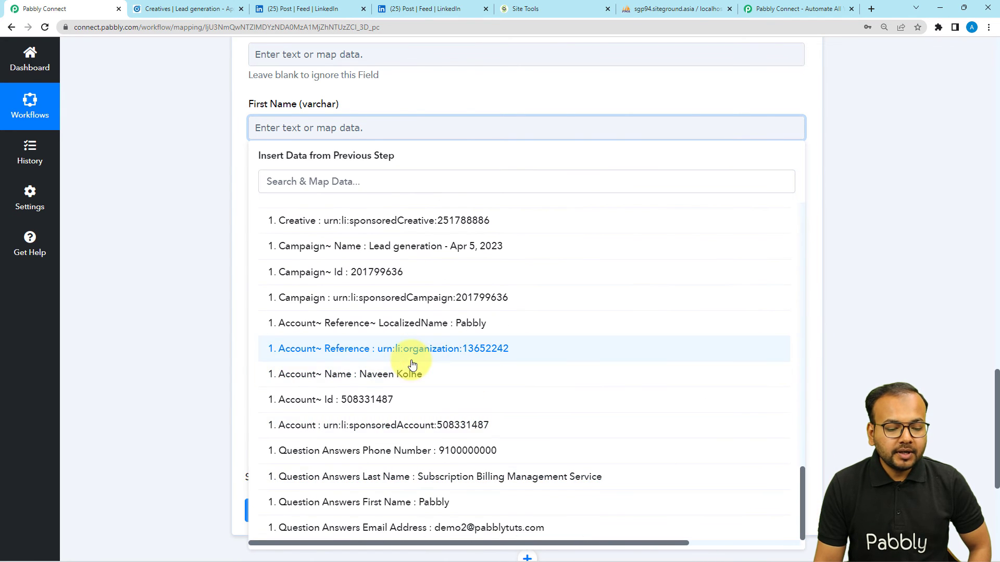
pyautogui.click(402, 510)
pyautogui.click(186, 286)
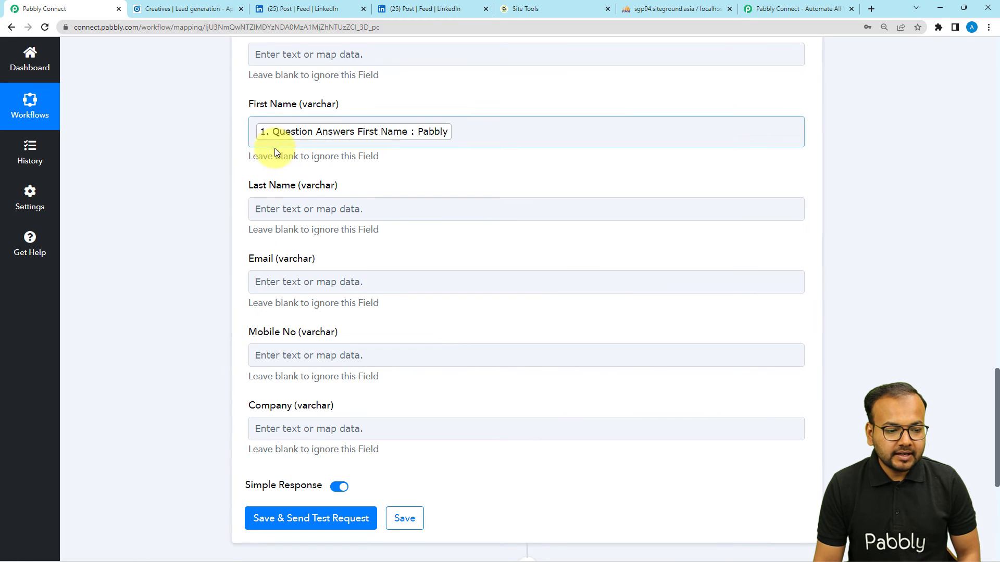
pyautogui.click(349, 209)
pyautogui.click(364, 305)
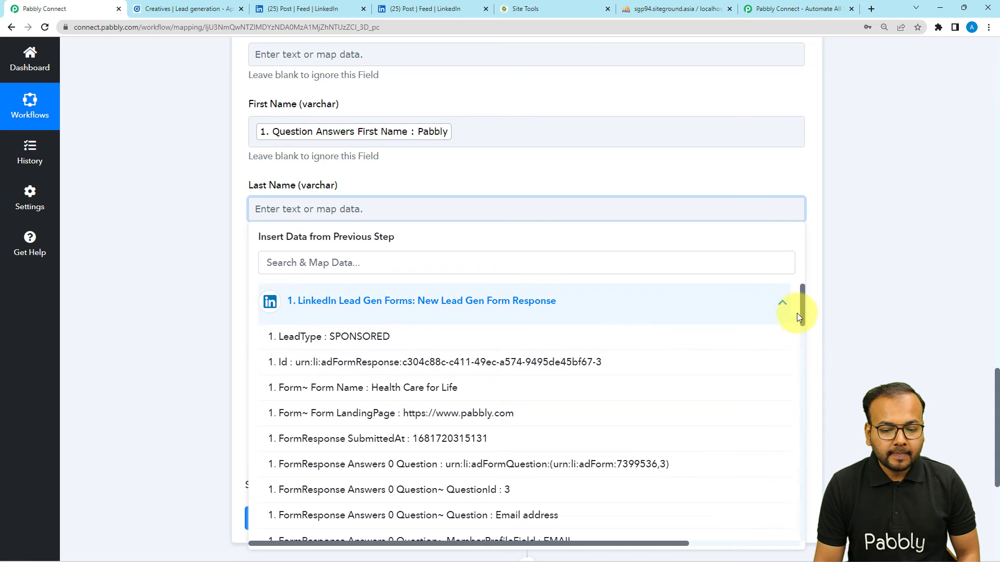
pyautogui.scroll(-10, 796, 364)
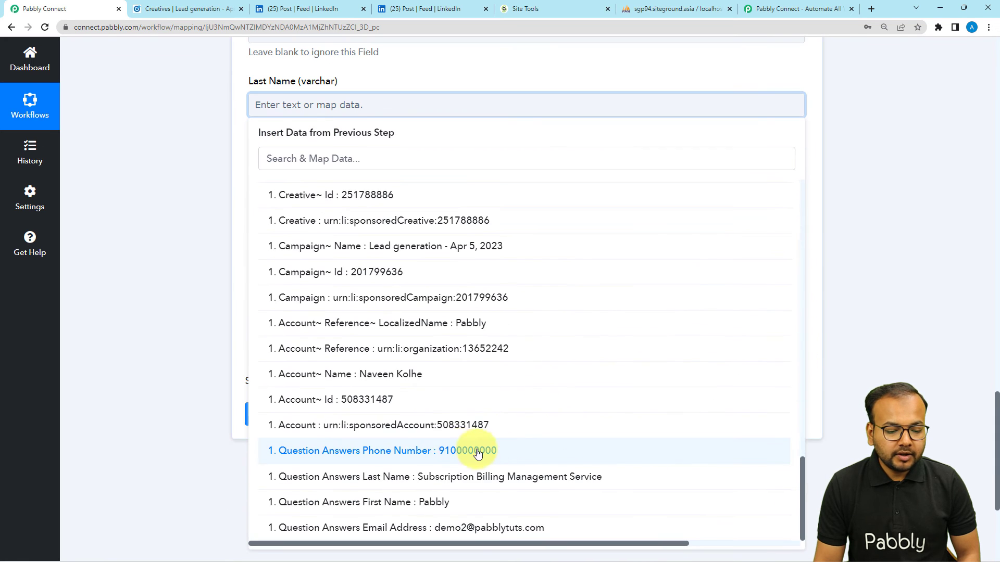
pyautogui.click(396, 476)
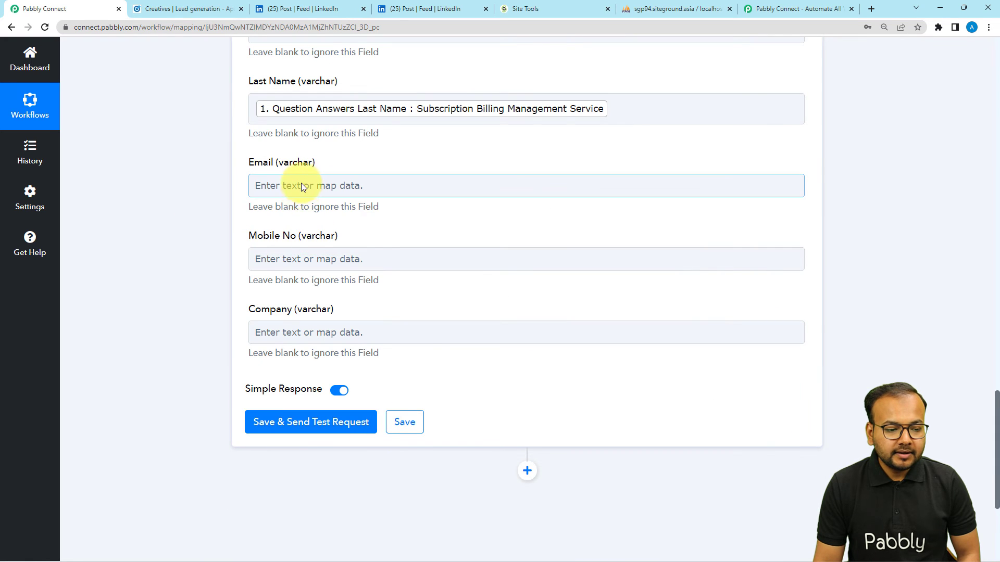
# Step: Map Email and Mobile No to the lead's email address and phone number answers
pyautogui.click(300, 182)
pyautogui.click(786, 279)
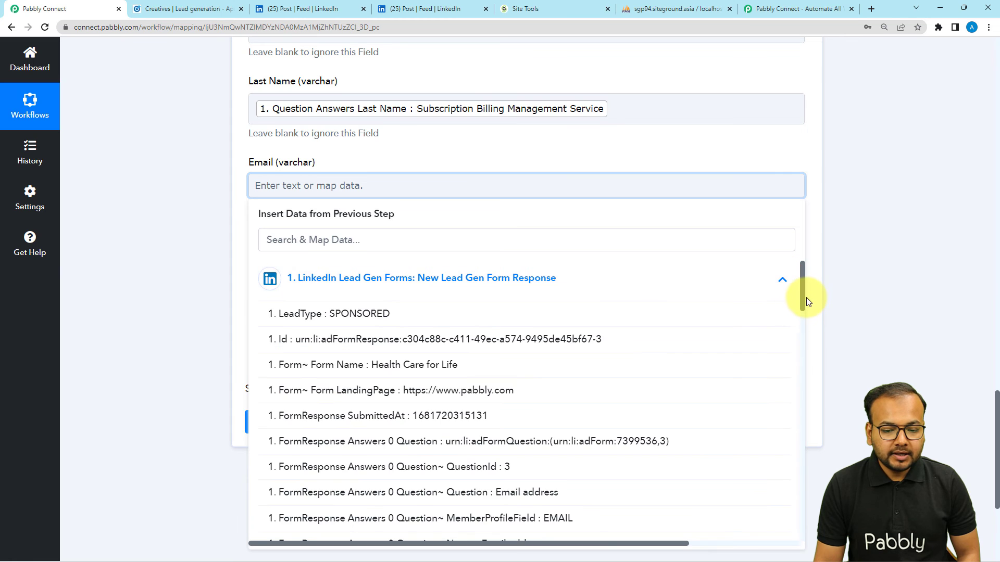
pyautogui.scroll(-10, 802, 374)
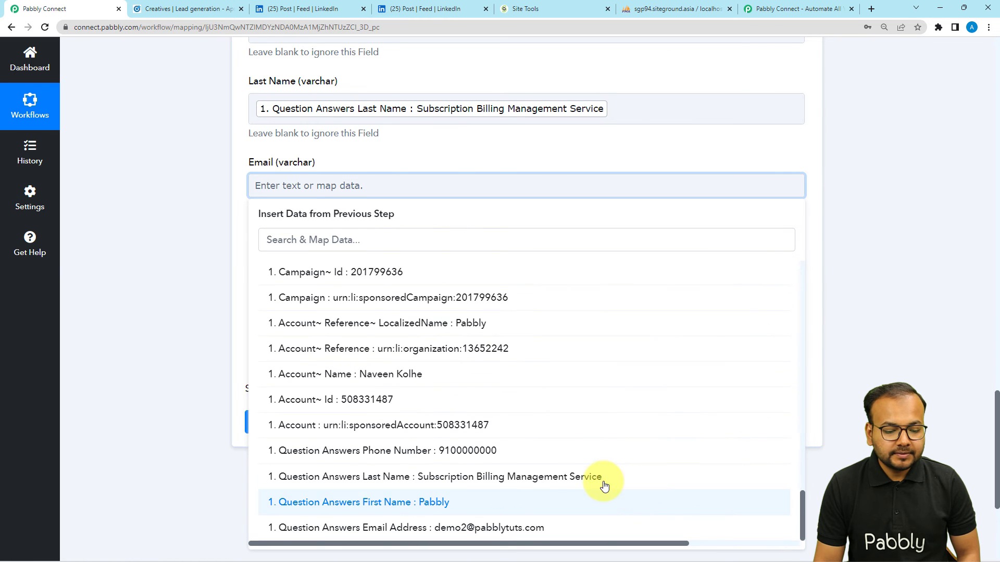
pyautogui.click(506, 527)
pyautogui.scroll(-3, 317, 206)
pyautogui.click(357, 108)
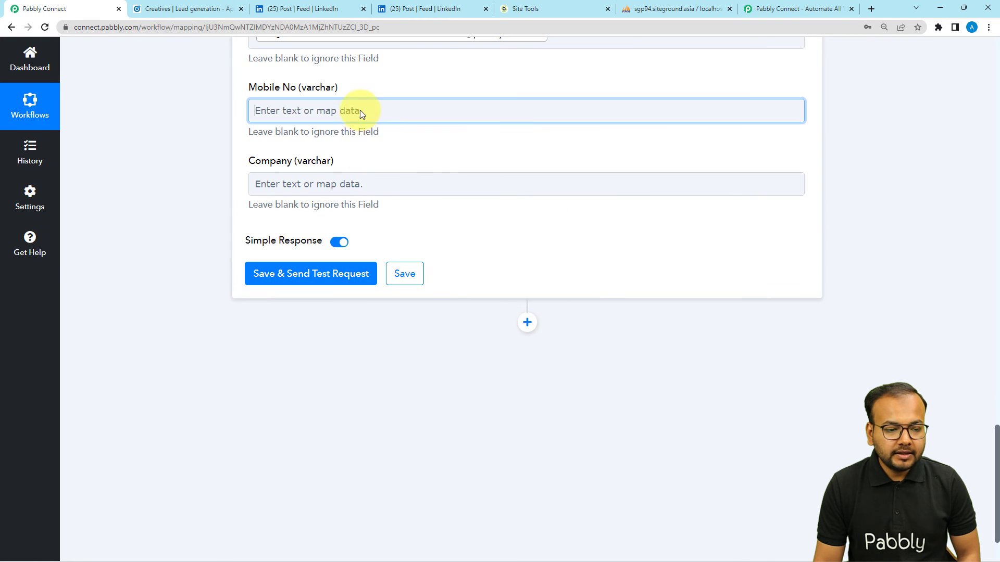
pyautogui.click(721, 212)
pyautogui.scroll(-10, 797, 365)
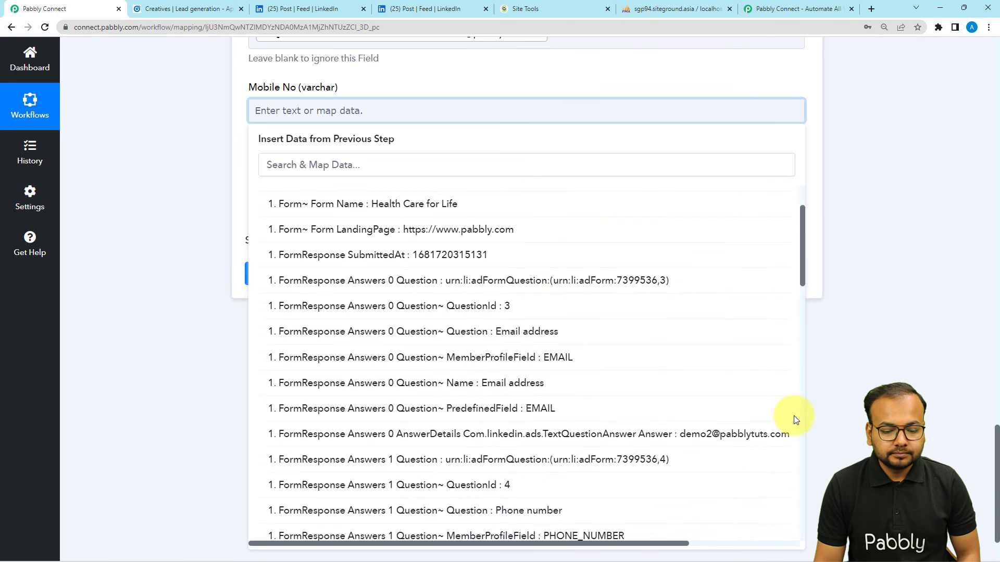
pyautogui.click(473, 451)
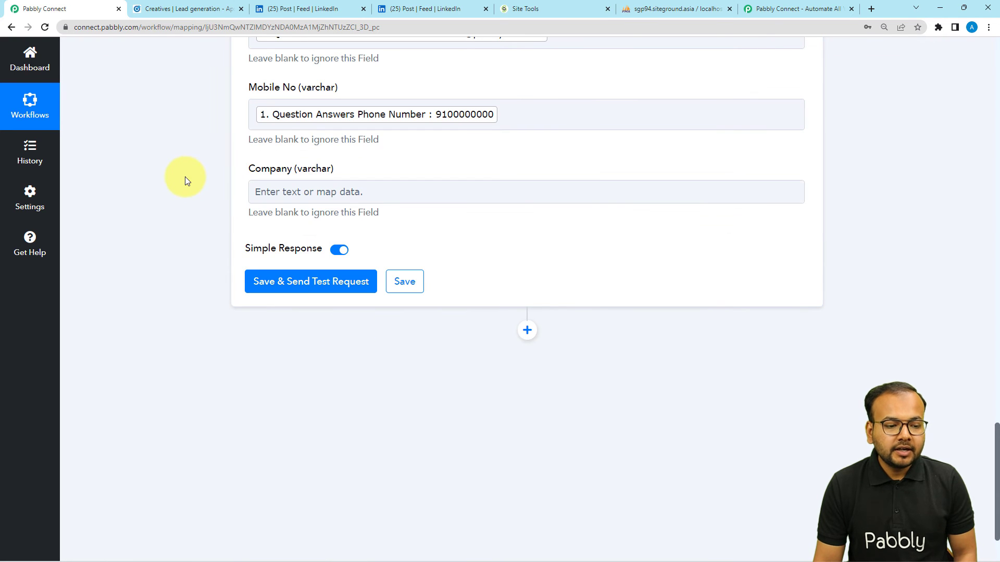
# Step: Save the Insert Row step and send a test request
pyautogui.scroll(3, 245, 202)
pyautogui.scroll(-2, 208, 365)
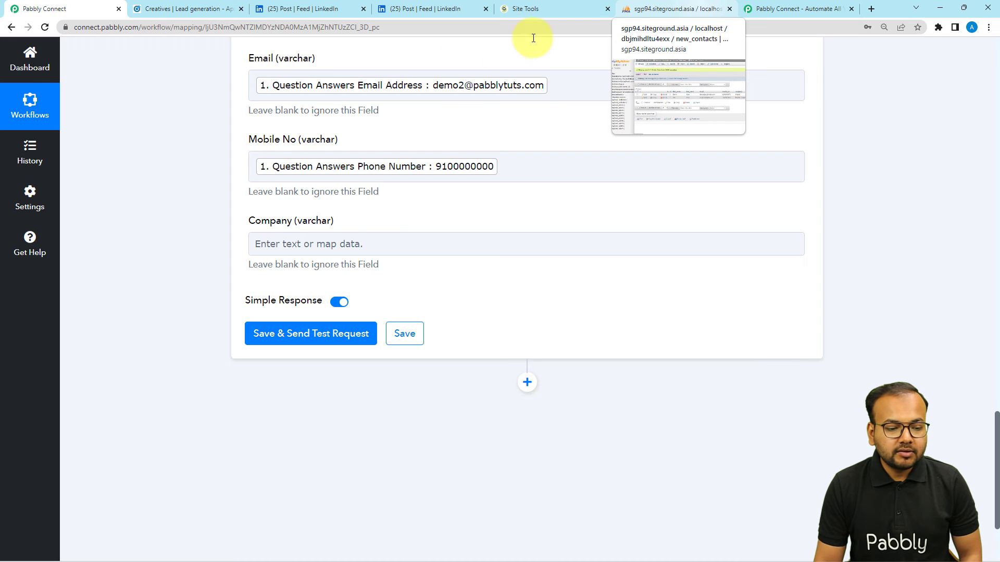
pyautogui.click(311, 336)
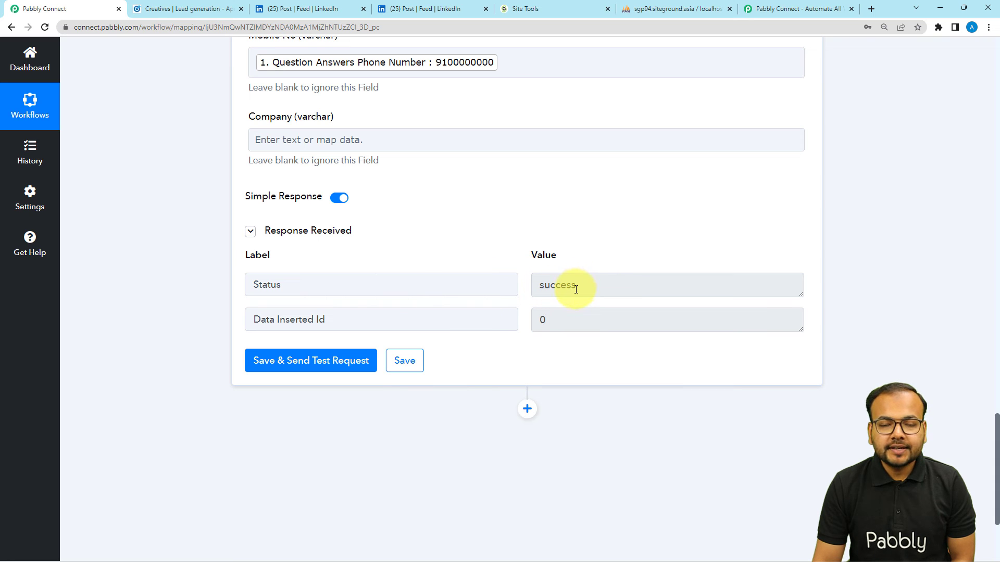
# Step: Refresh new_contacts in phpMyAdmin to confirm the third, Pabbly-inserted row, then return to Pabbly
pyautogui.click(649, 9)
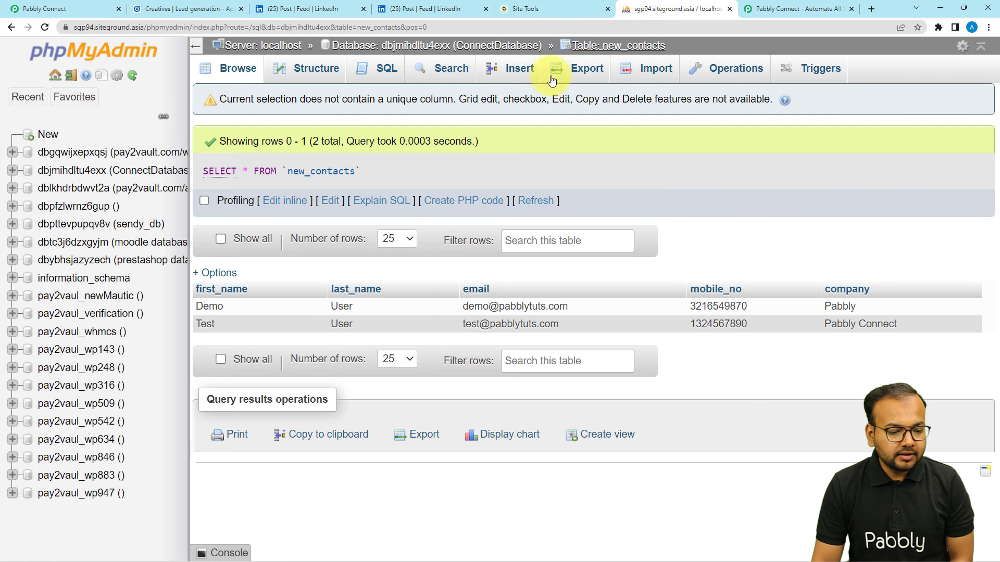
pyautogui.click(46, 28)
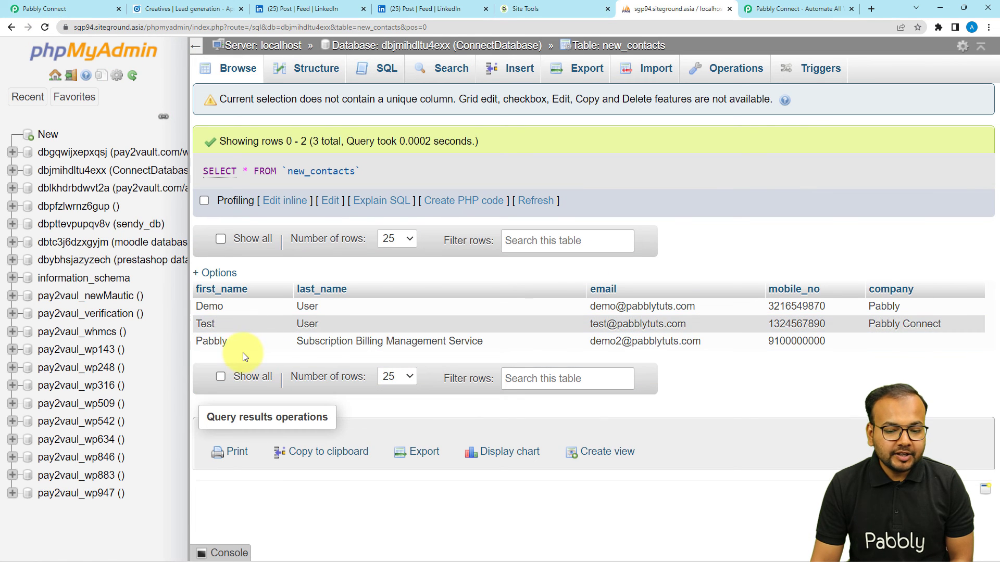
pyautogui.click(215, 341)
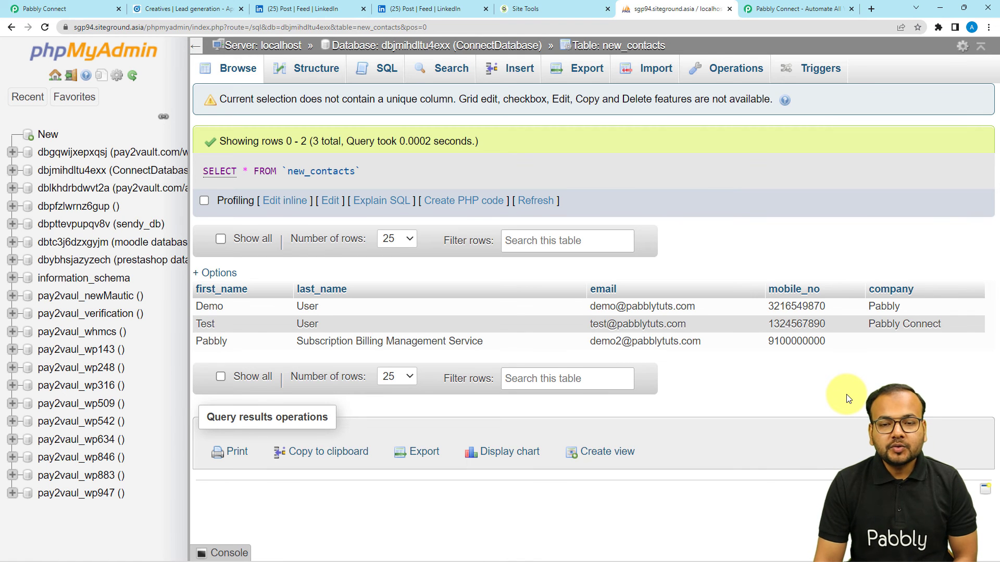
pyautogui.click(81, 8)
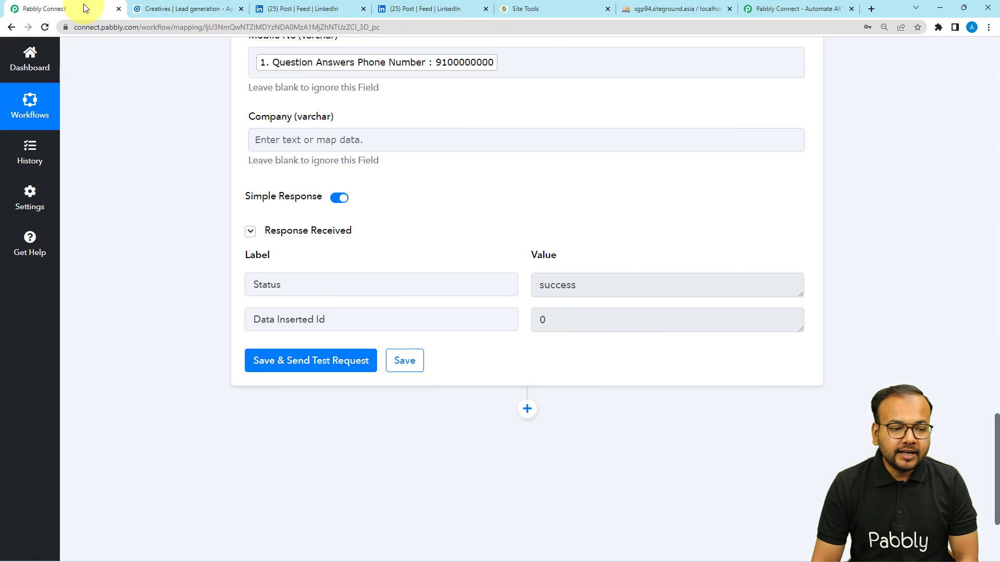
# Step: Collapse the MySQL Insert Row action and LinkedIn trigger, briefly checking phpMyAdmin before returning
pyautogui.scroll(12, 139, 158)
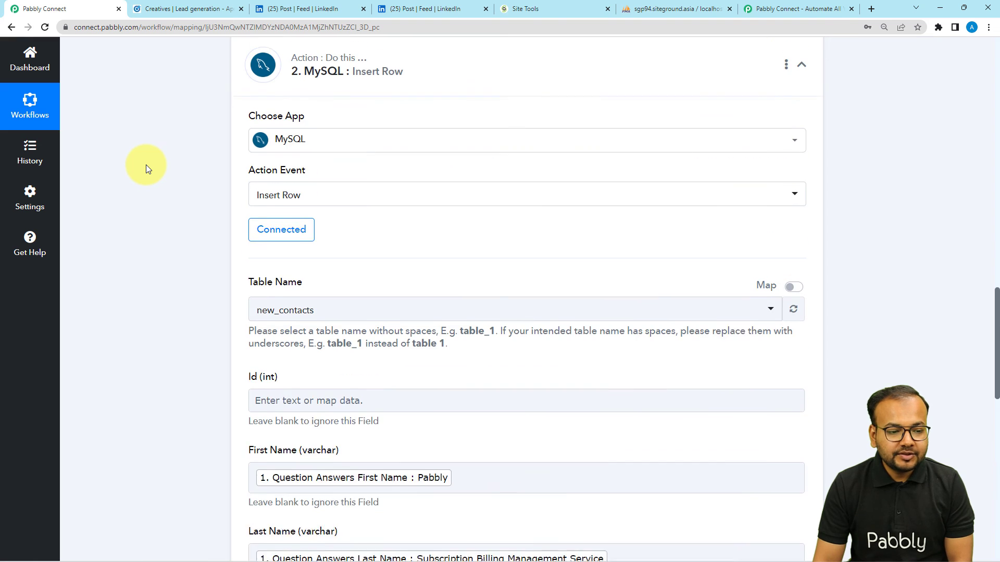
pyautogui.scroll(2, 146, 165)
pyautogui.click(620, 177)
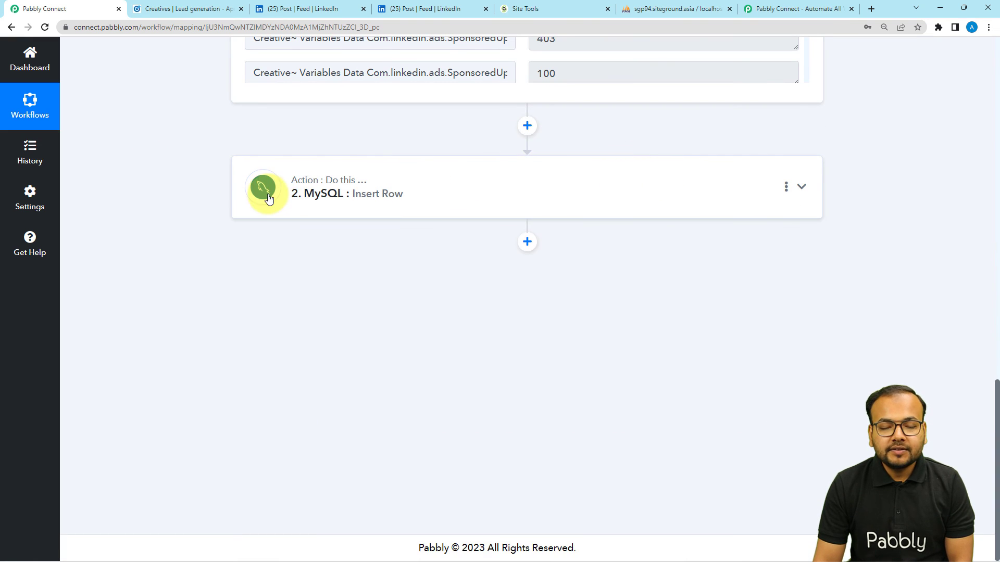
pyautogui.scroll(4, 257, 202)
pyautogui.scroll(15, 257, 202)
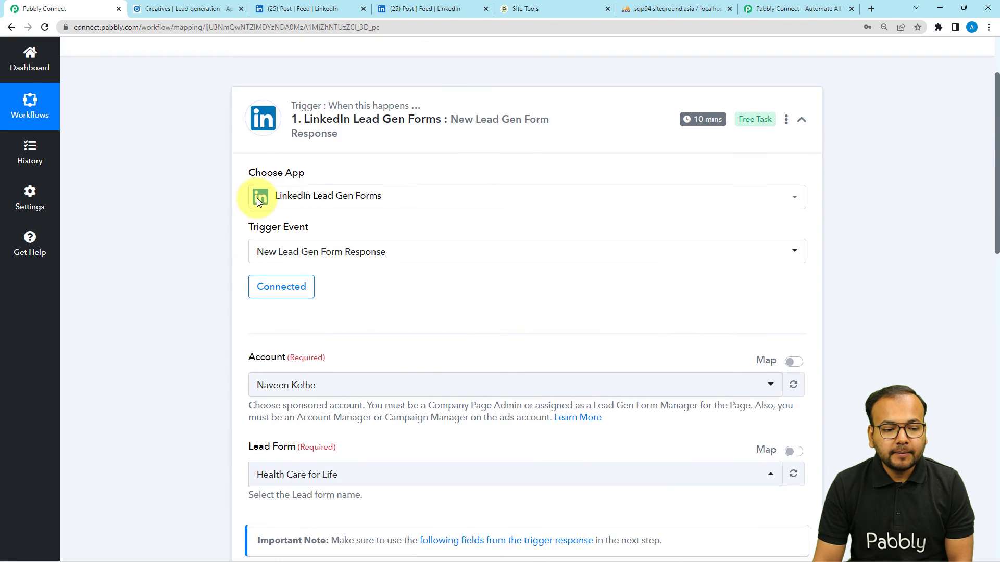
pyautogui.click(414, 203)
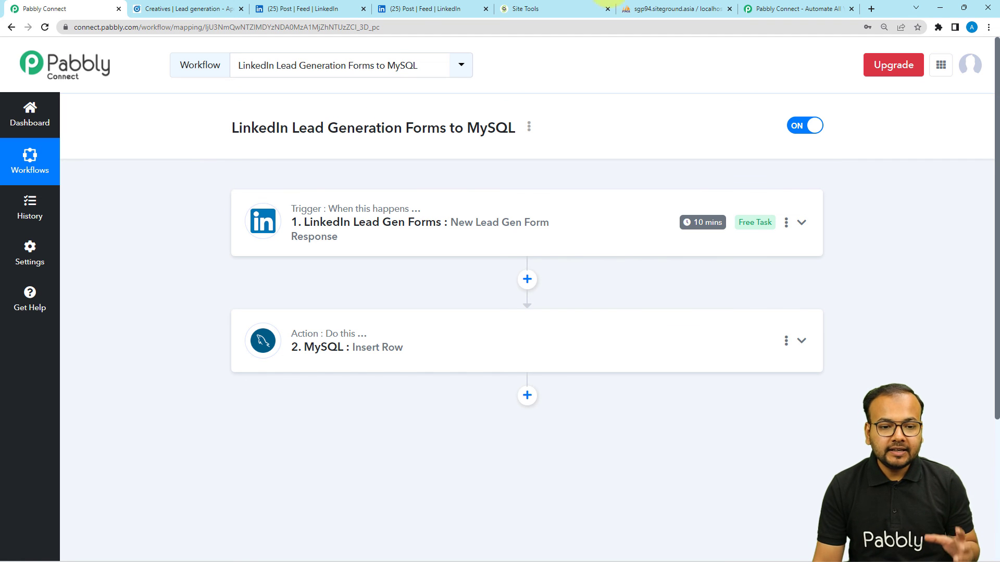
pyautogui.click(705, 8)
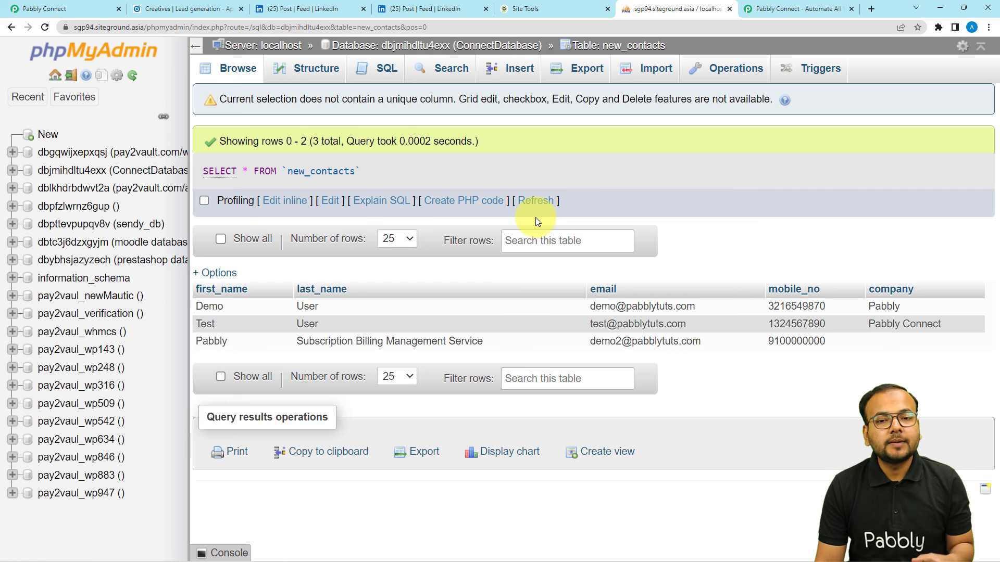
pyautogui.click(104, 6)
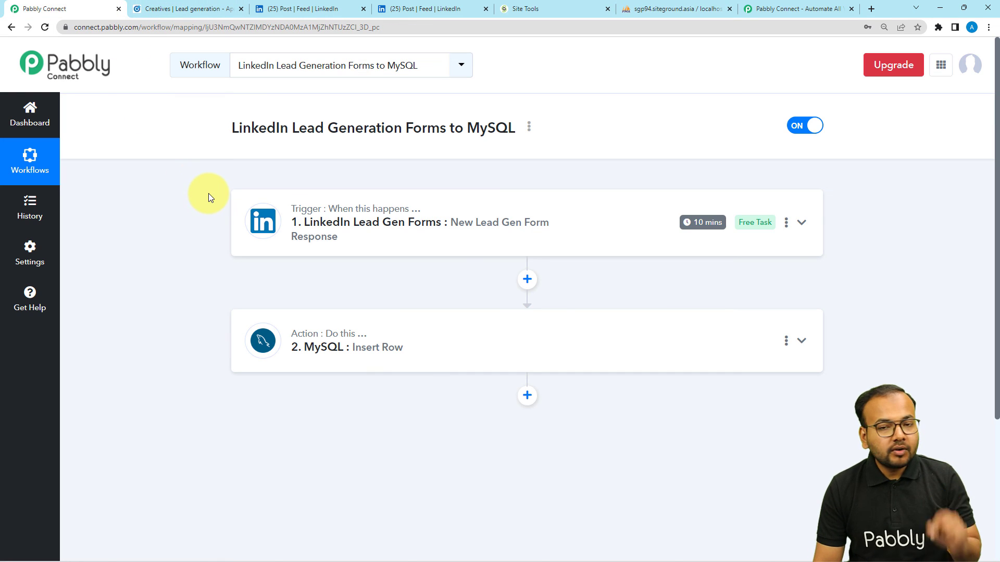